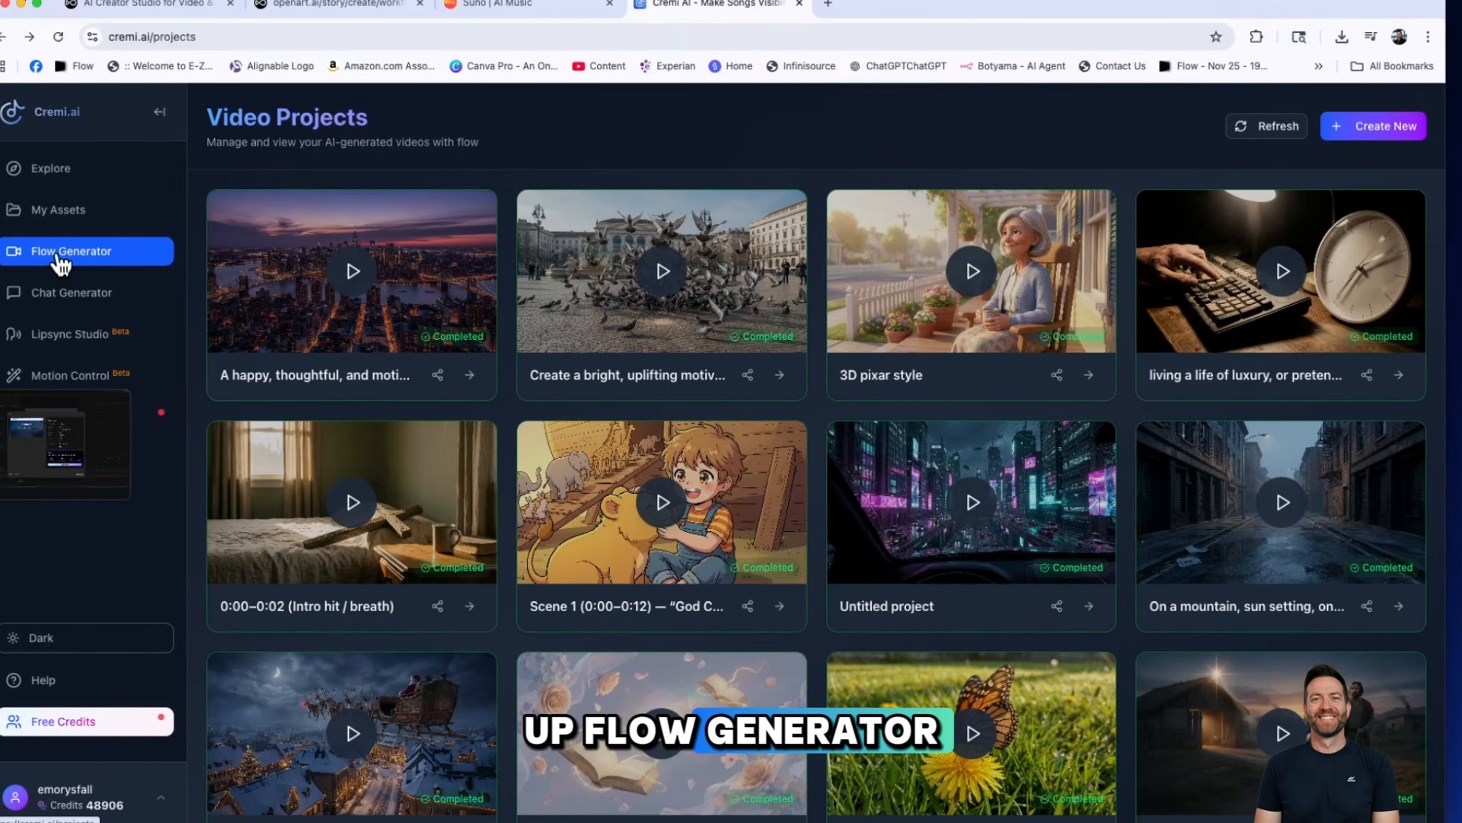
Create a new music video project and upload sand2.mp3 from the Desktop as its song
click(1386, 126)
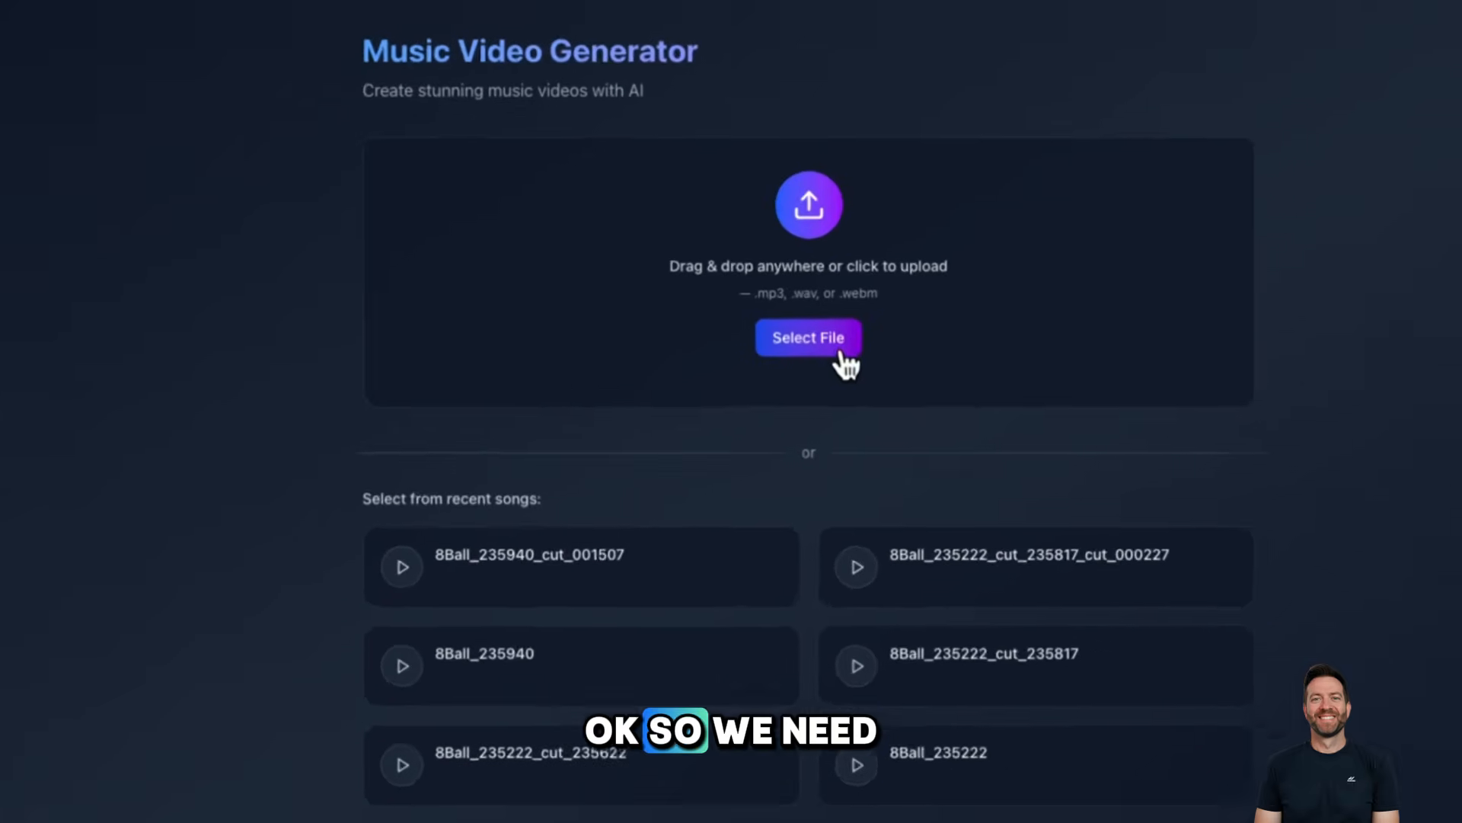
click(832, 346)
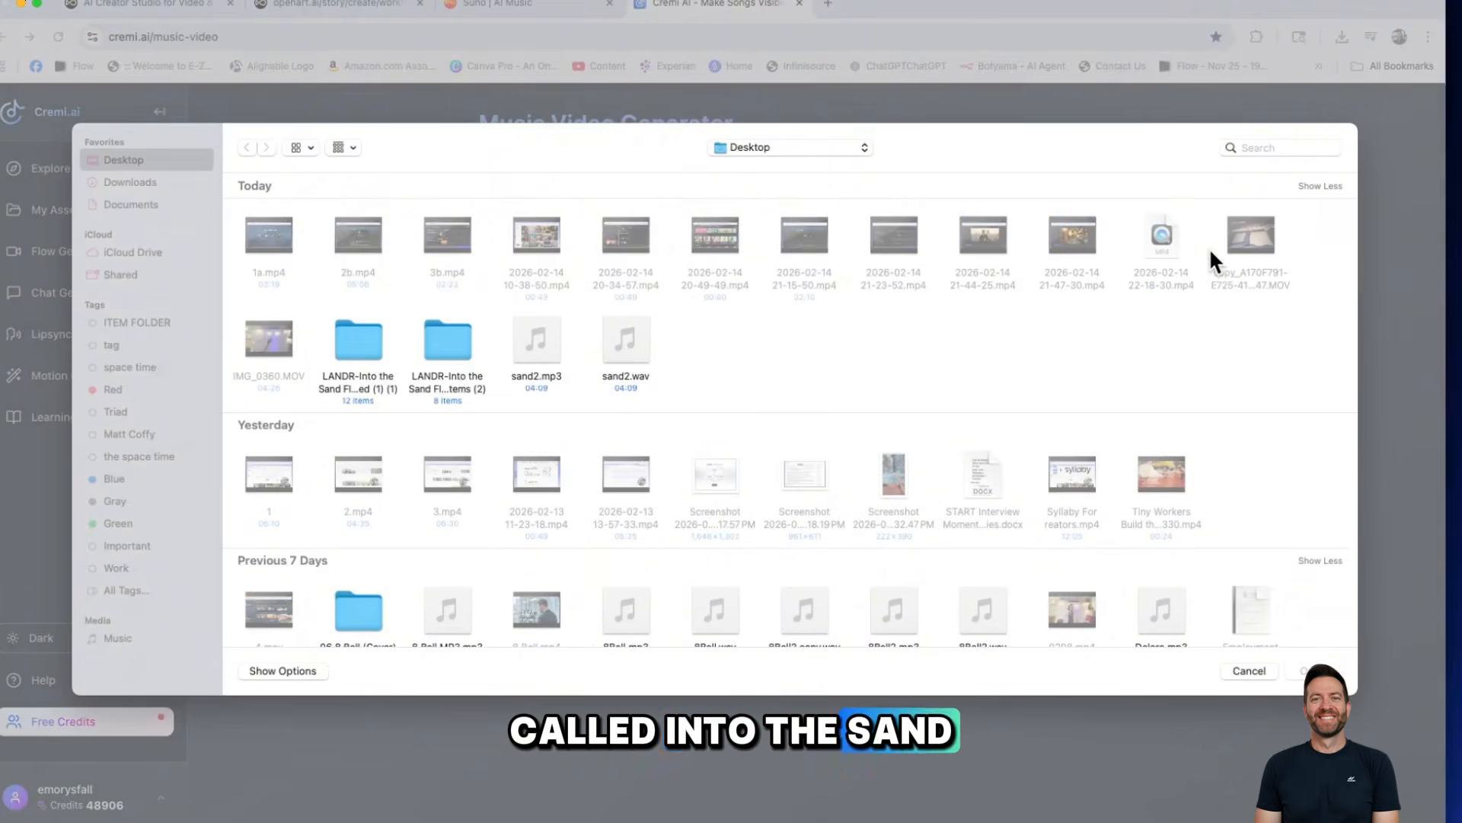
click(545, 333)
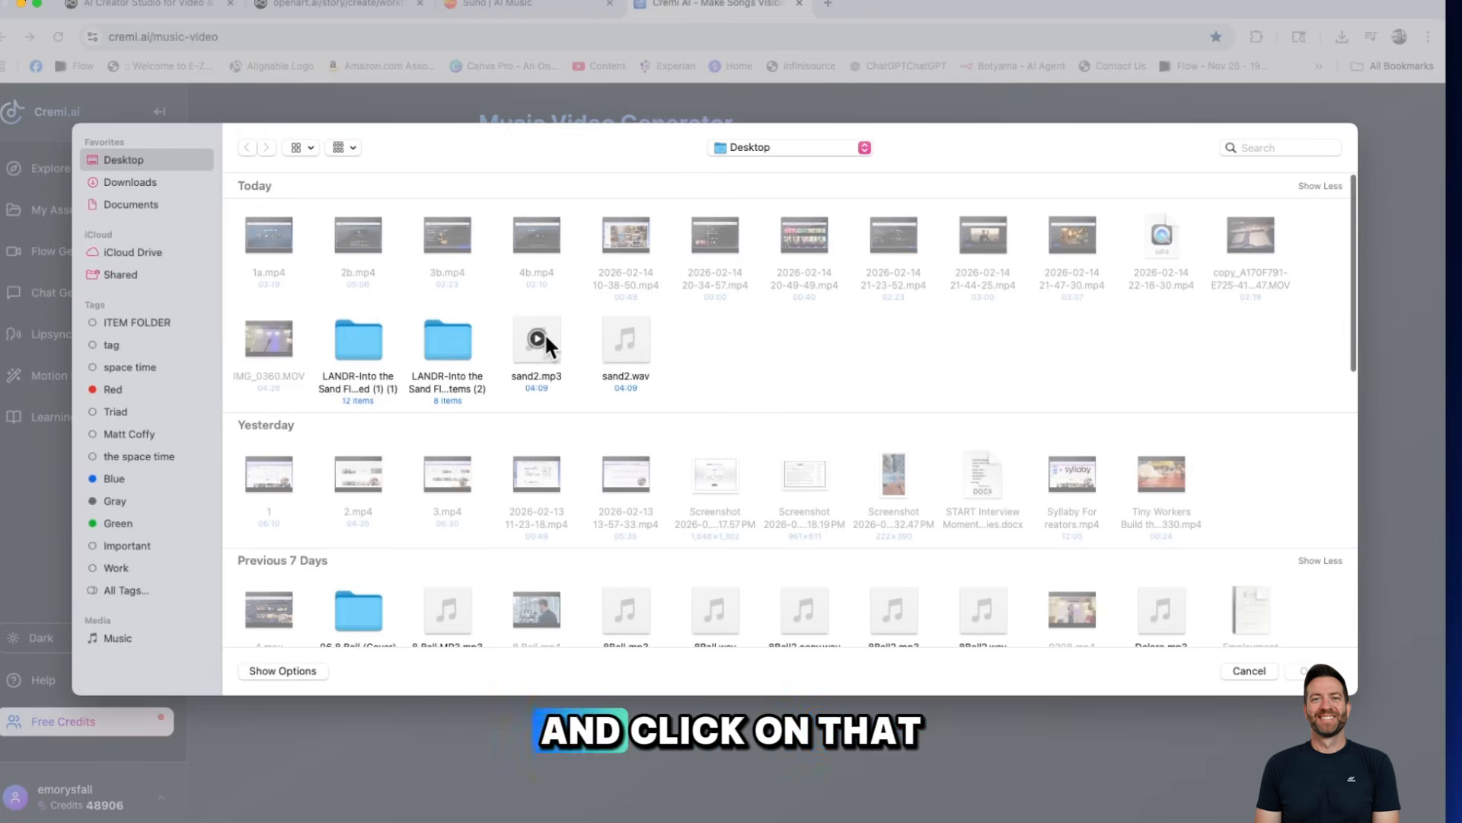
double_click(546, 334)
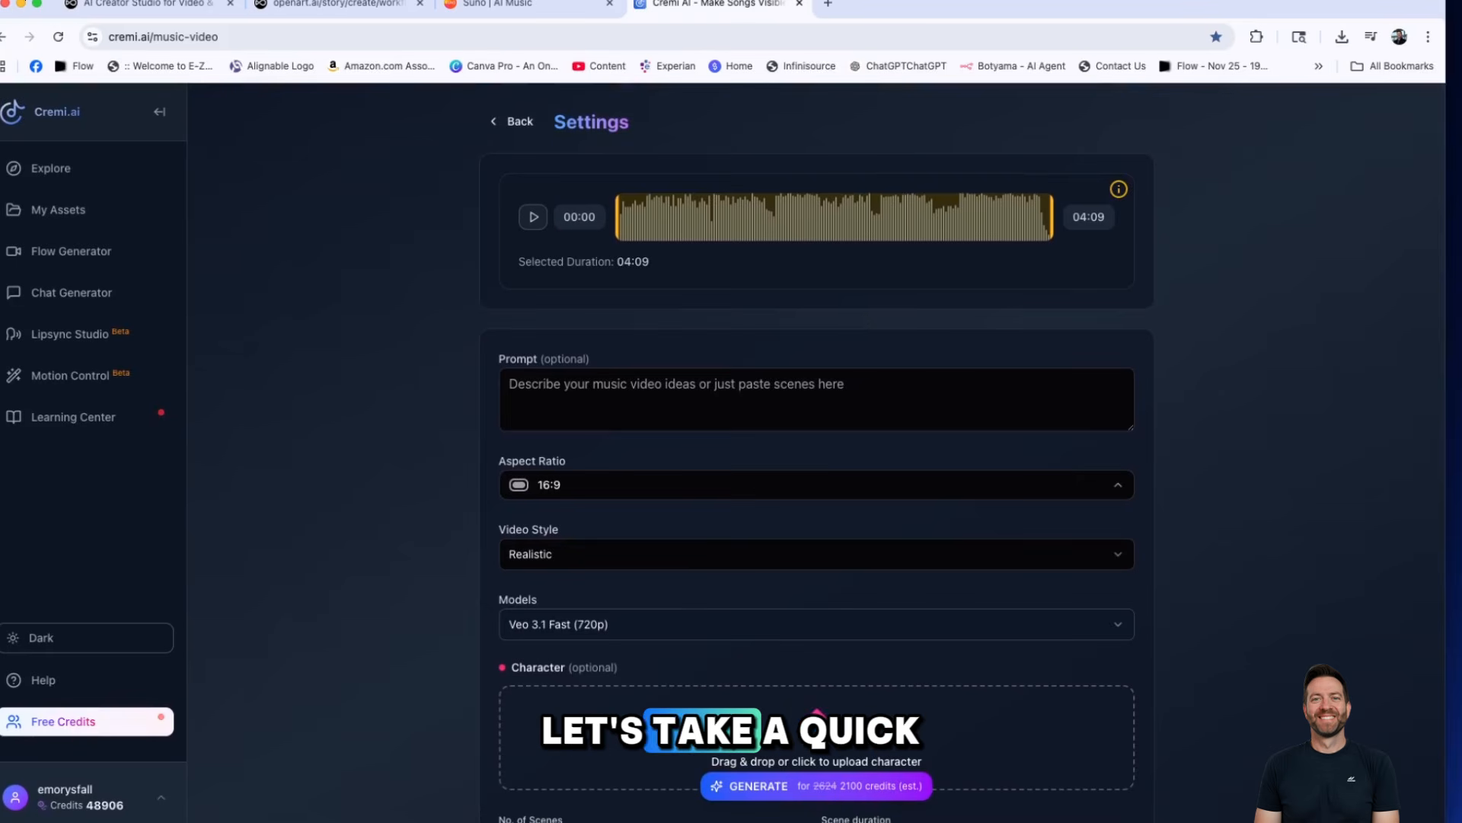
Preview the uploaded song at several points along its waveform, including around 01:33, and stop the playback
click(533, 217)
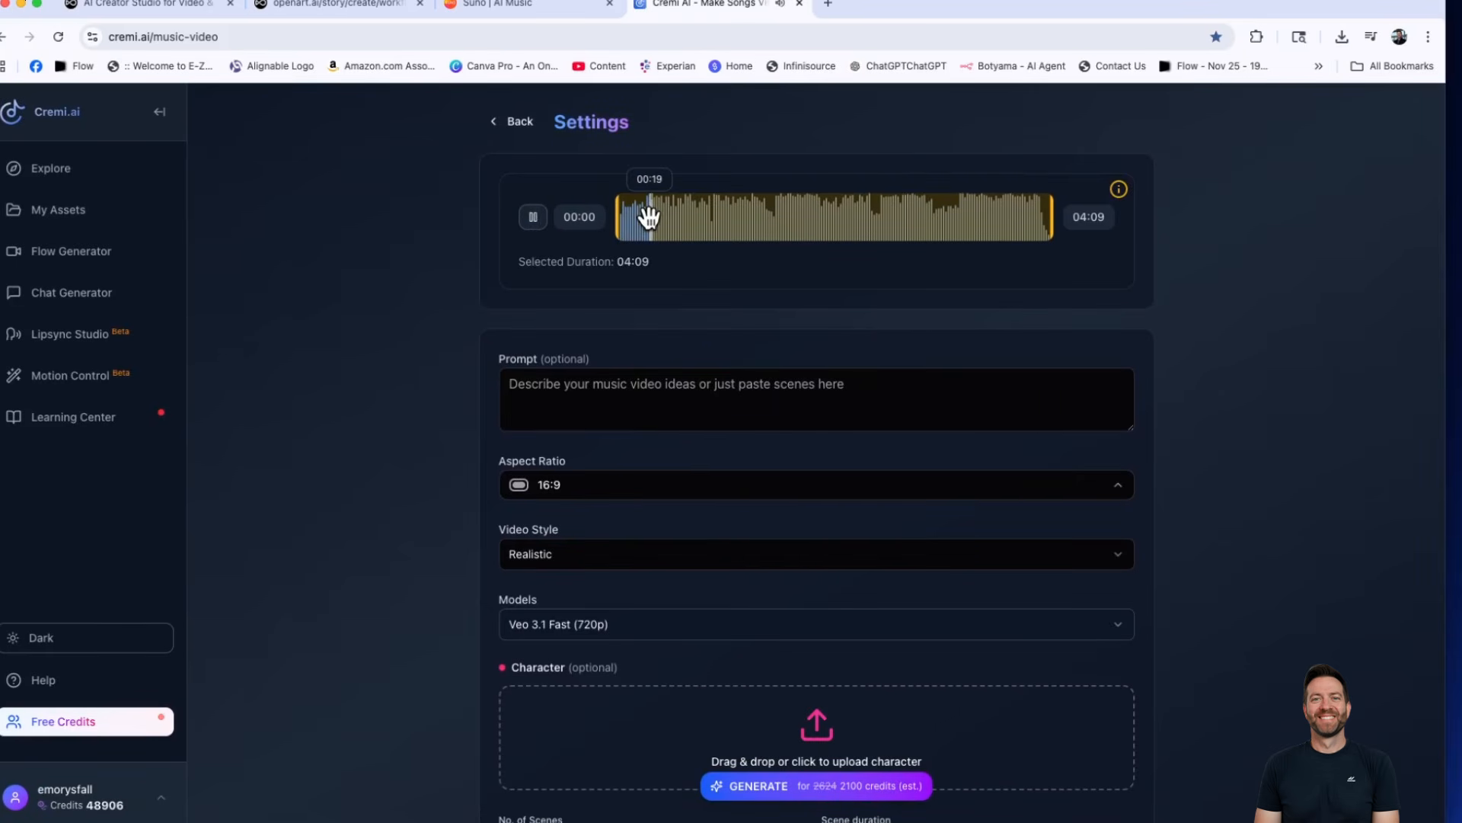
click(689, 217)
drag(748, 222, 778, 222)
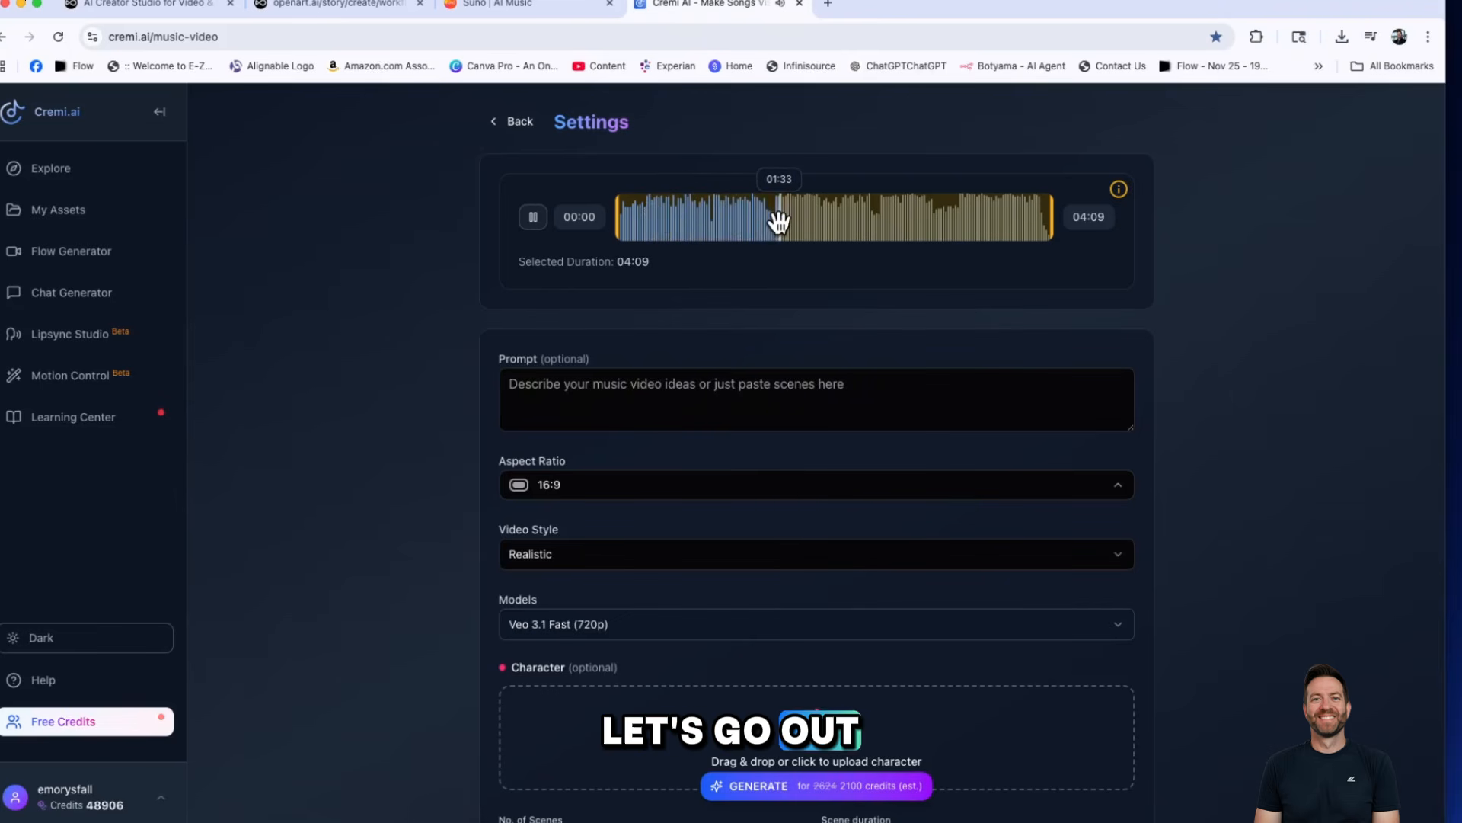
click(535, 219)
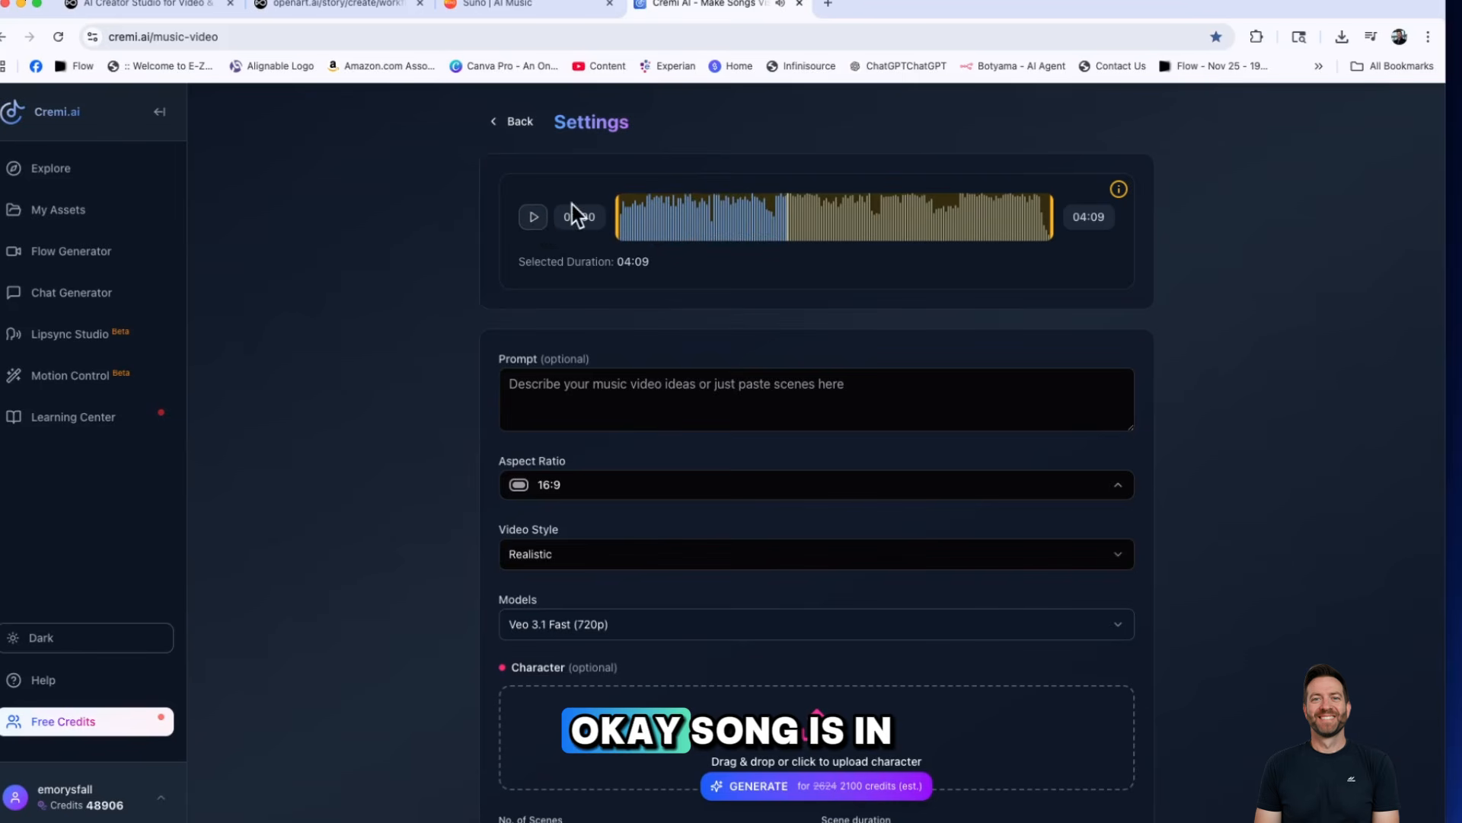
Enter a couple's love story prompt: highway breakdown, beach sunset drive, New York city, restaurant dinner, staying up all night, she does not want to go home
click(779, 392)
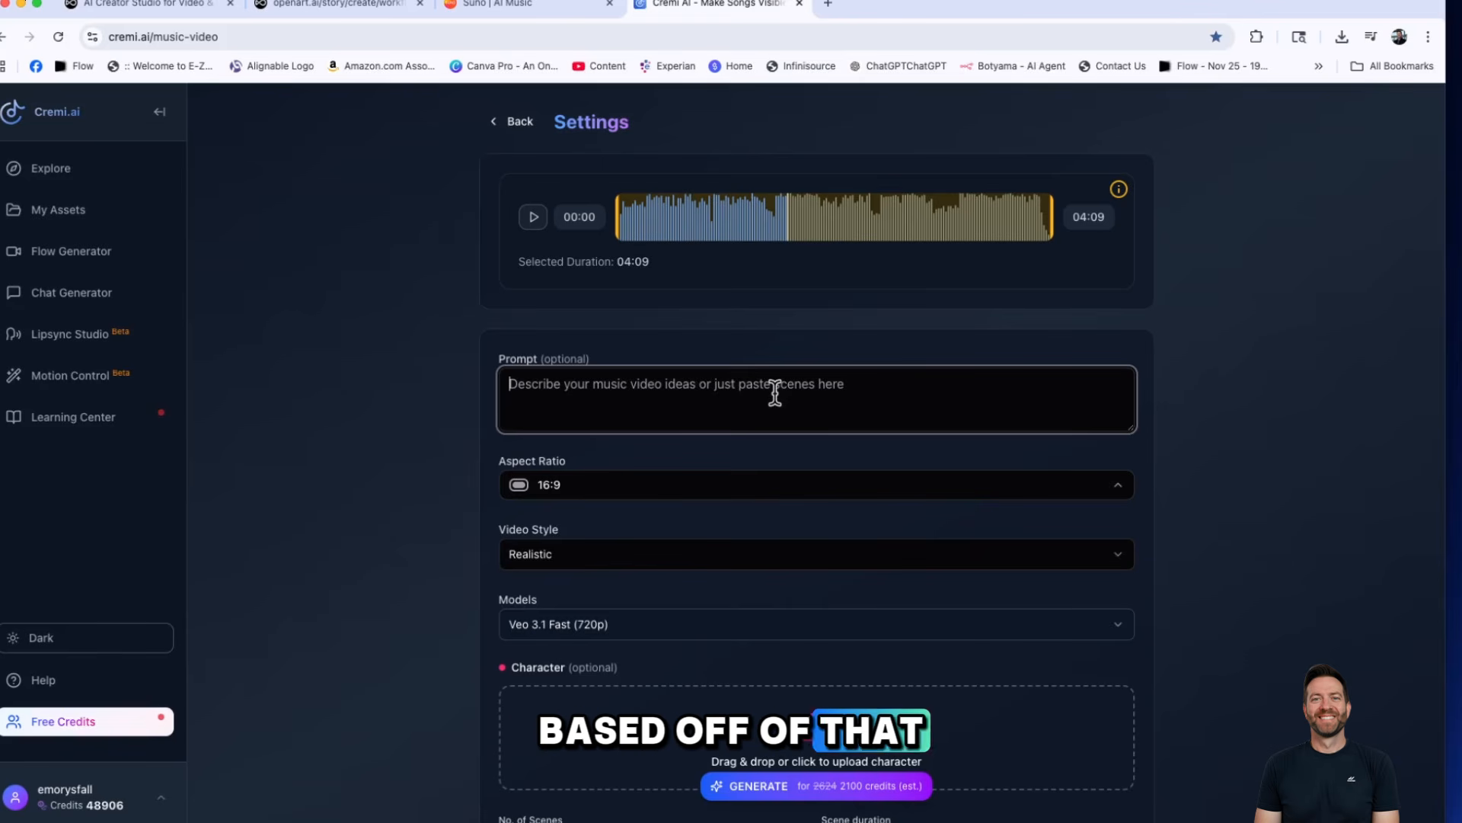
text(the)
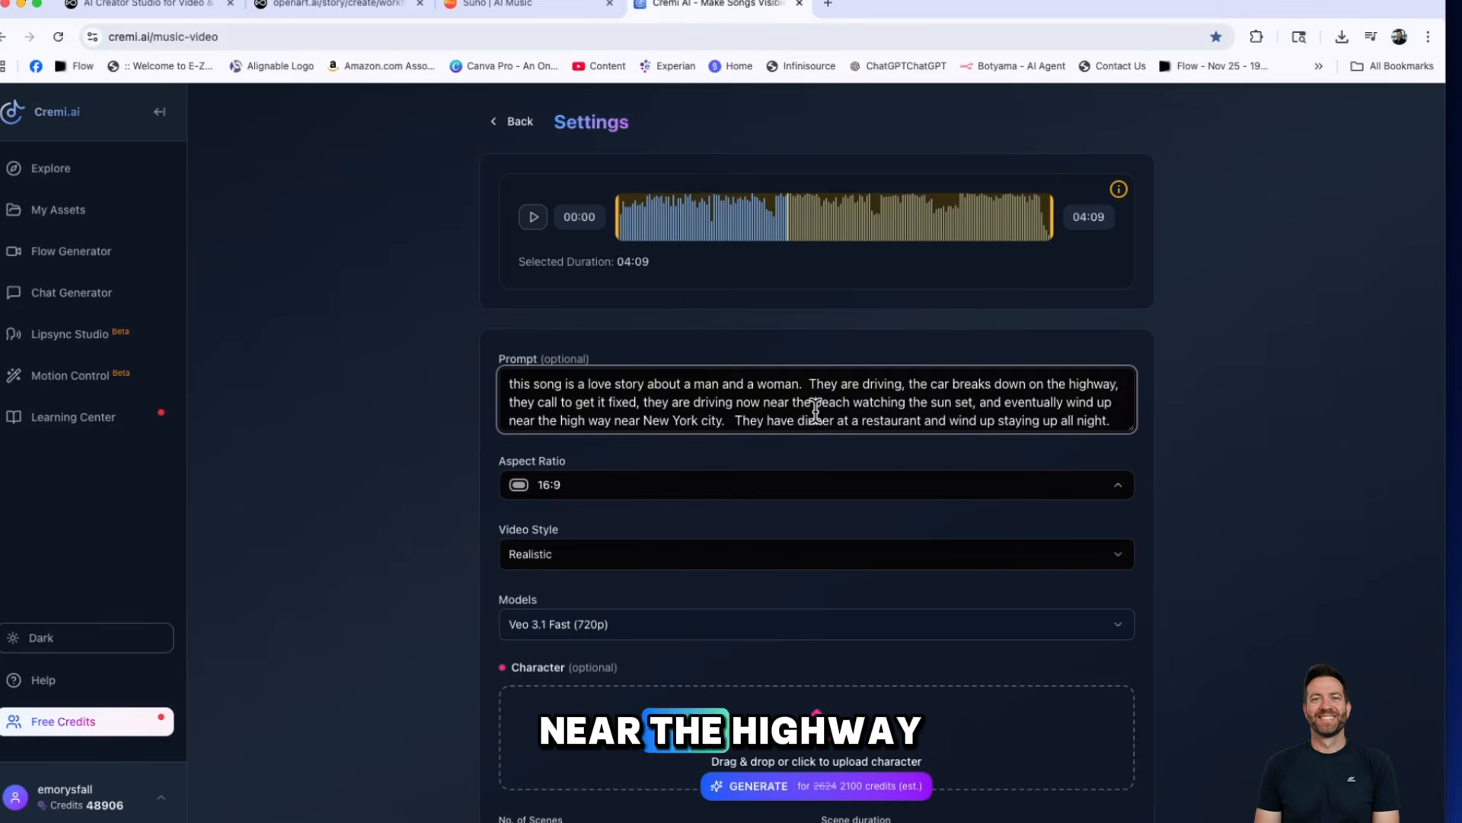
scroll(857, 411, down, 1)
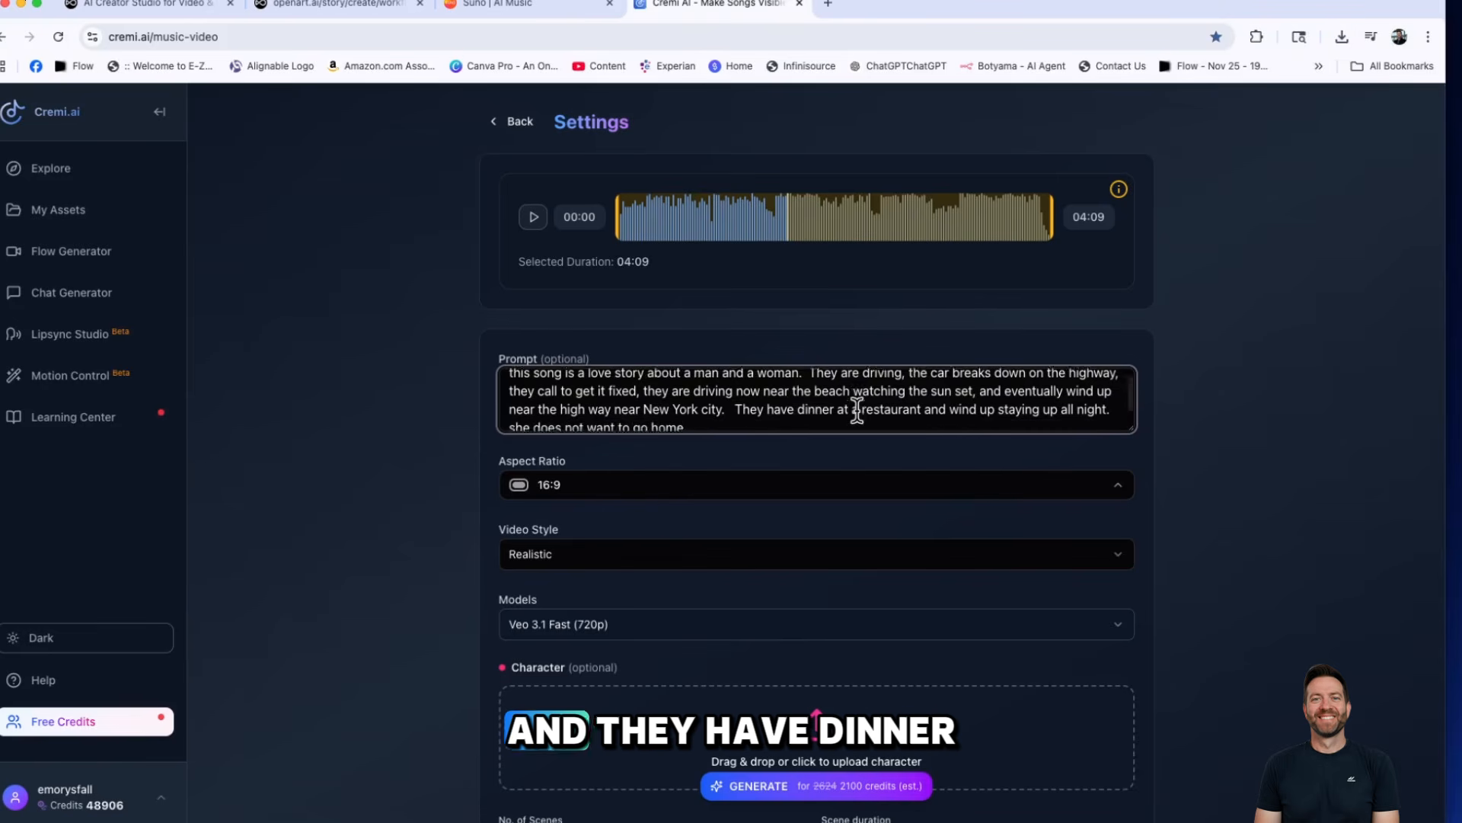
scroll(857, 411, down, 1)
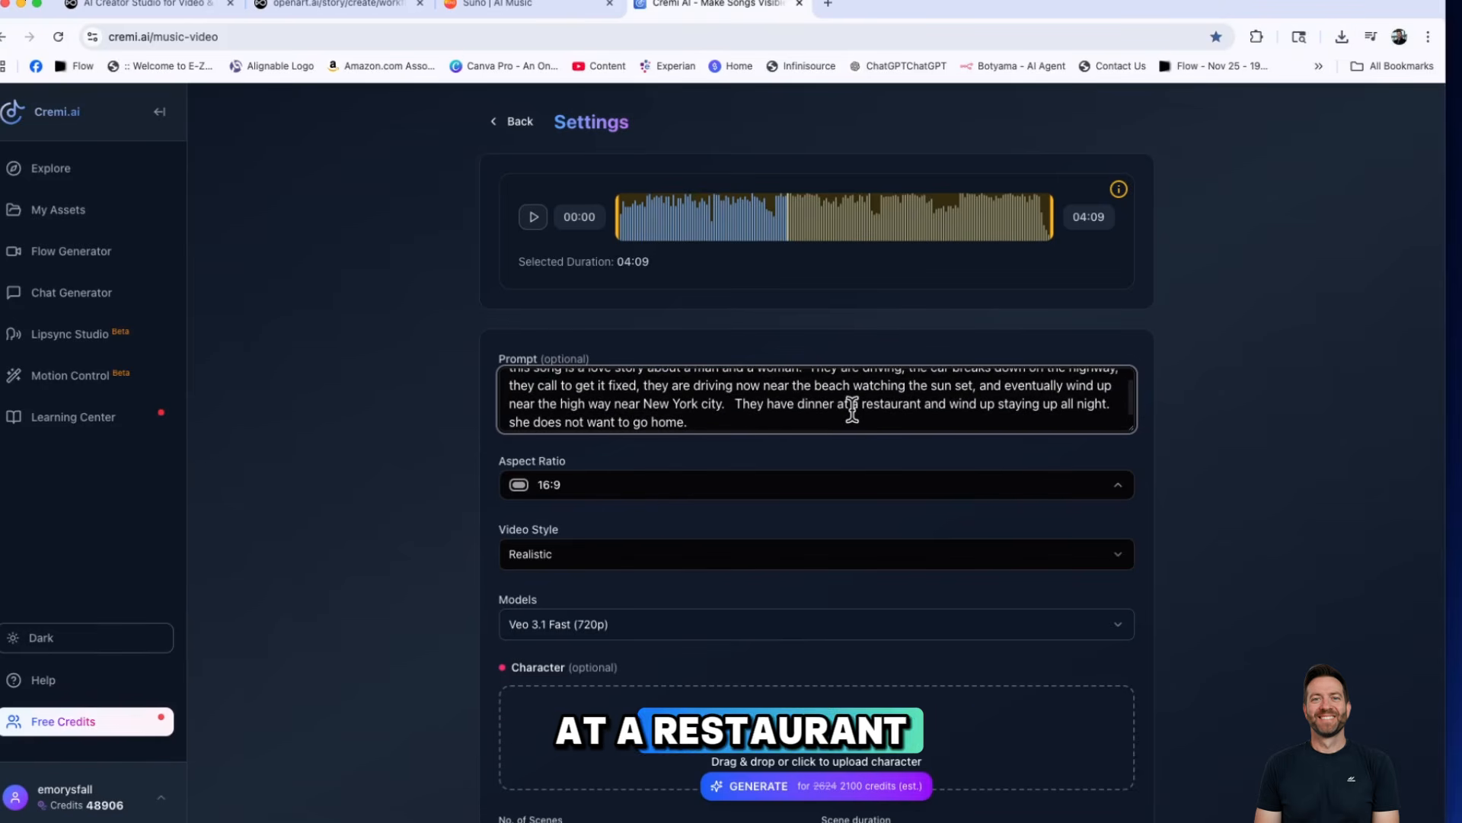
scroll(852, 409, down, 1)
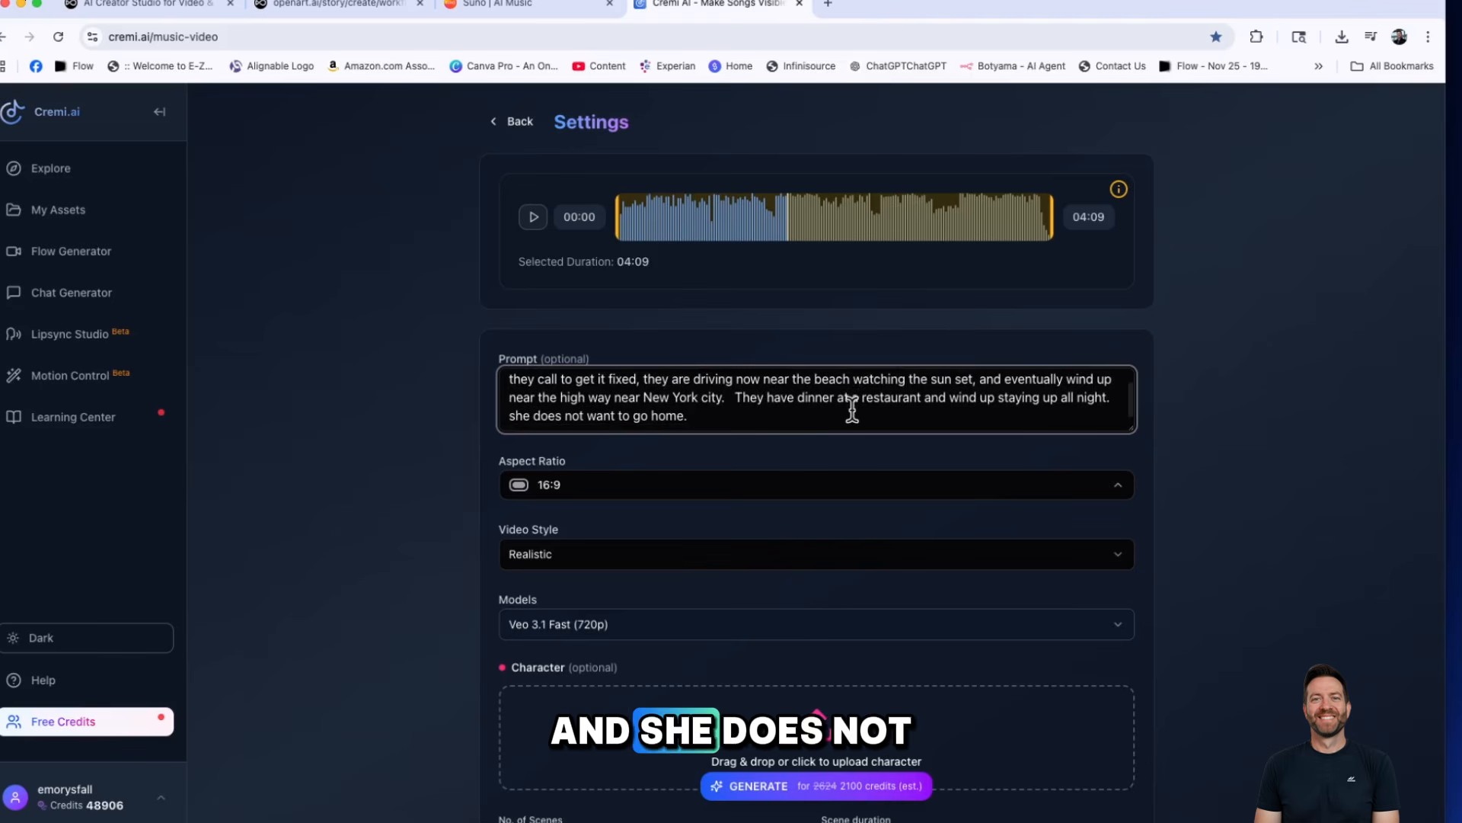
scroll(852, 408, down, 1)
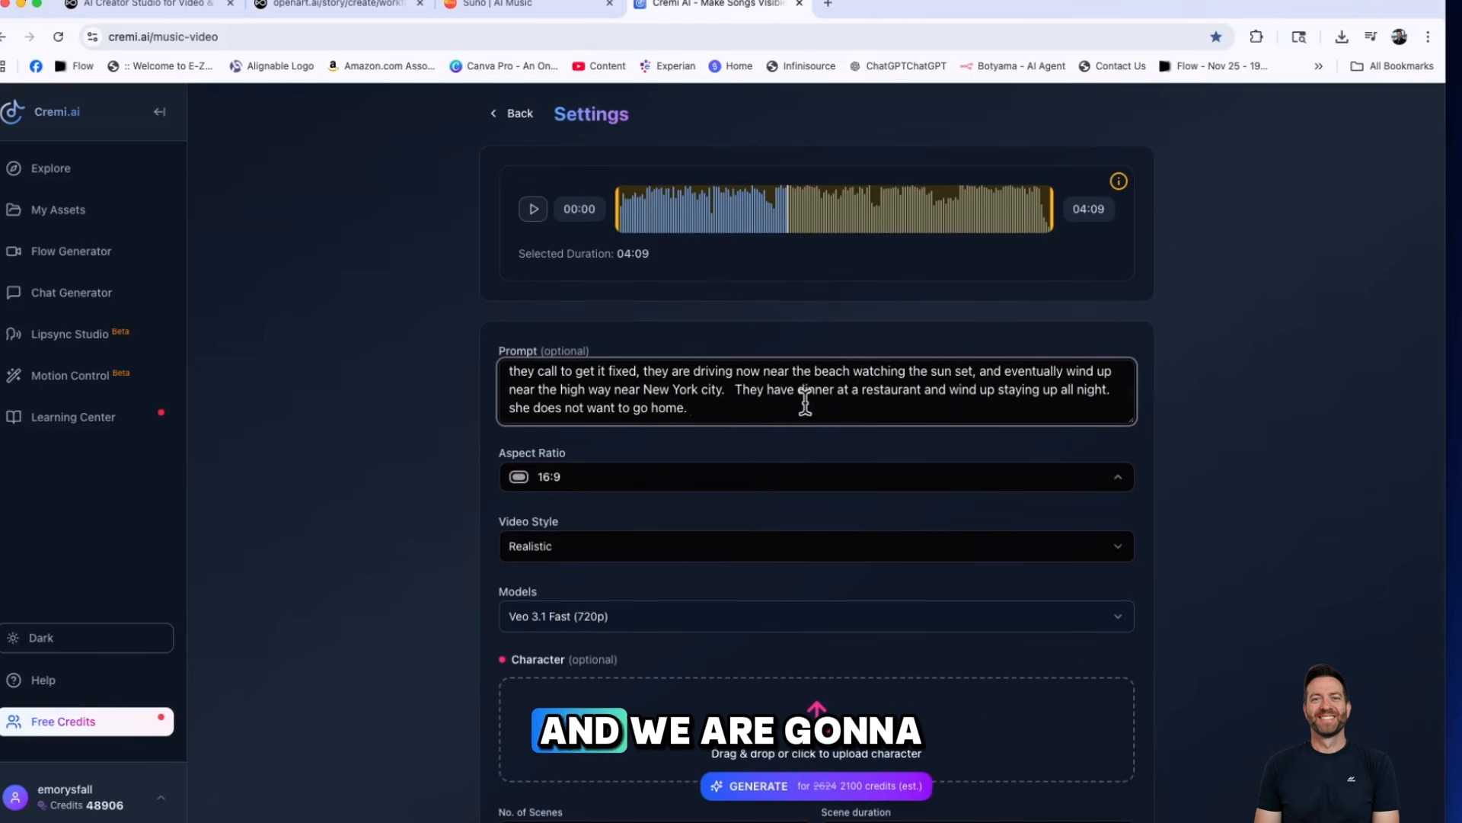
Upload 58.png from the 0 Profile folder as the video's character image
scroll(805, 401, down, 3)
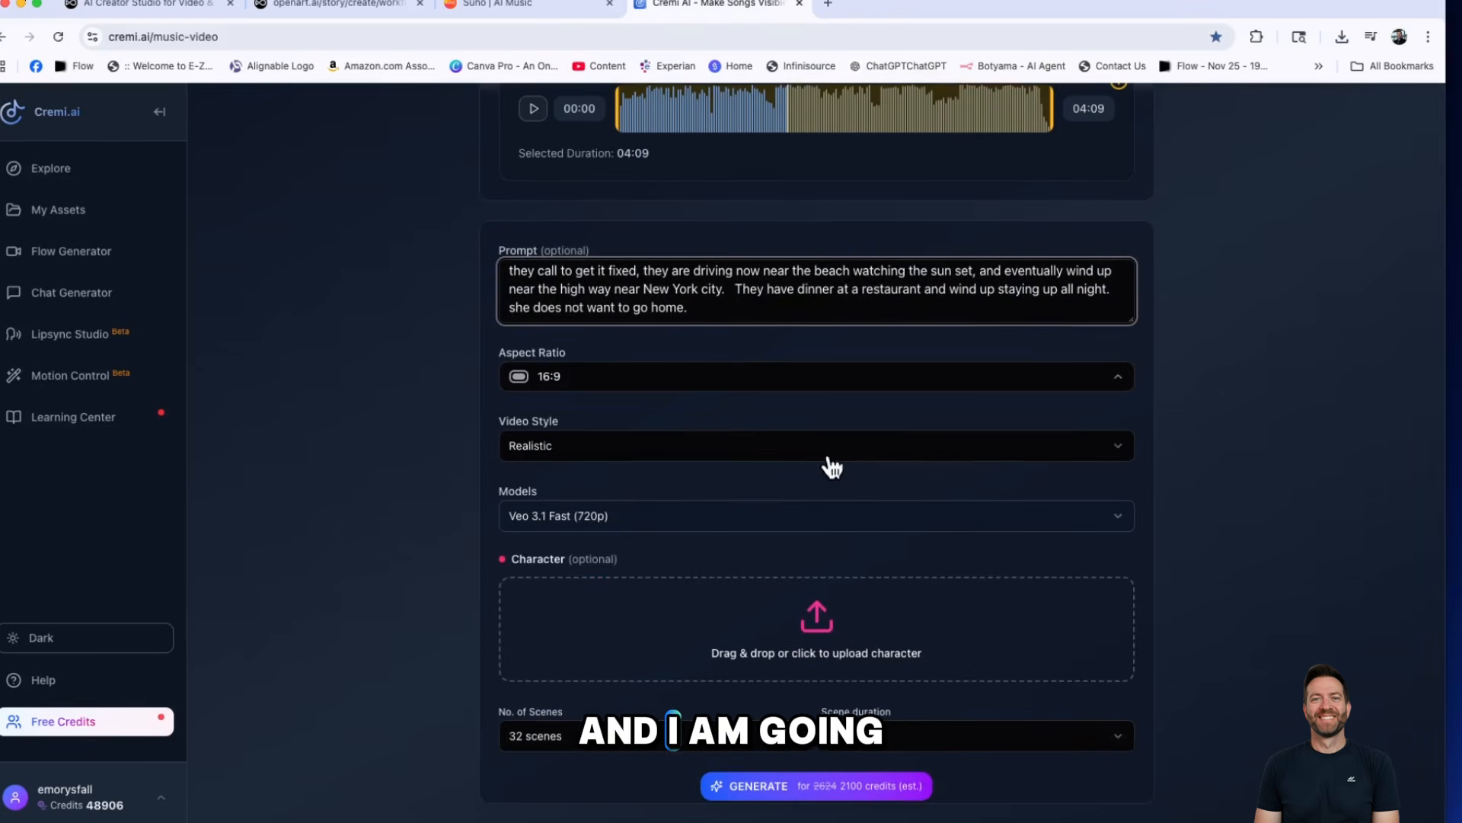
click(828, 652)
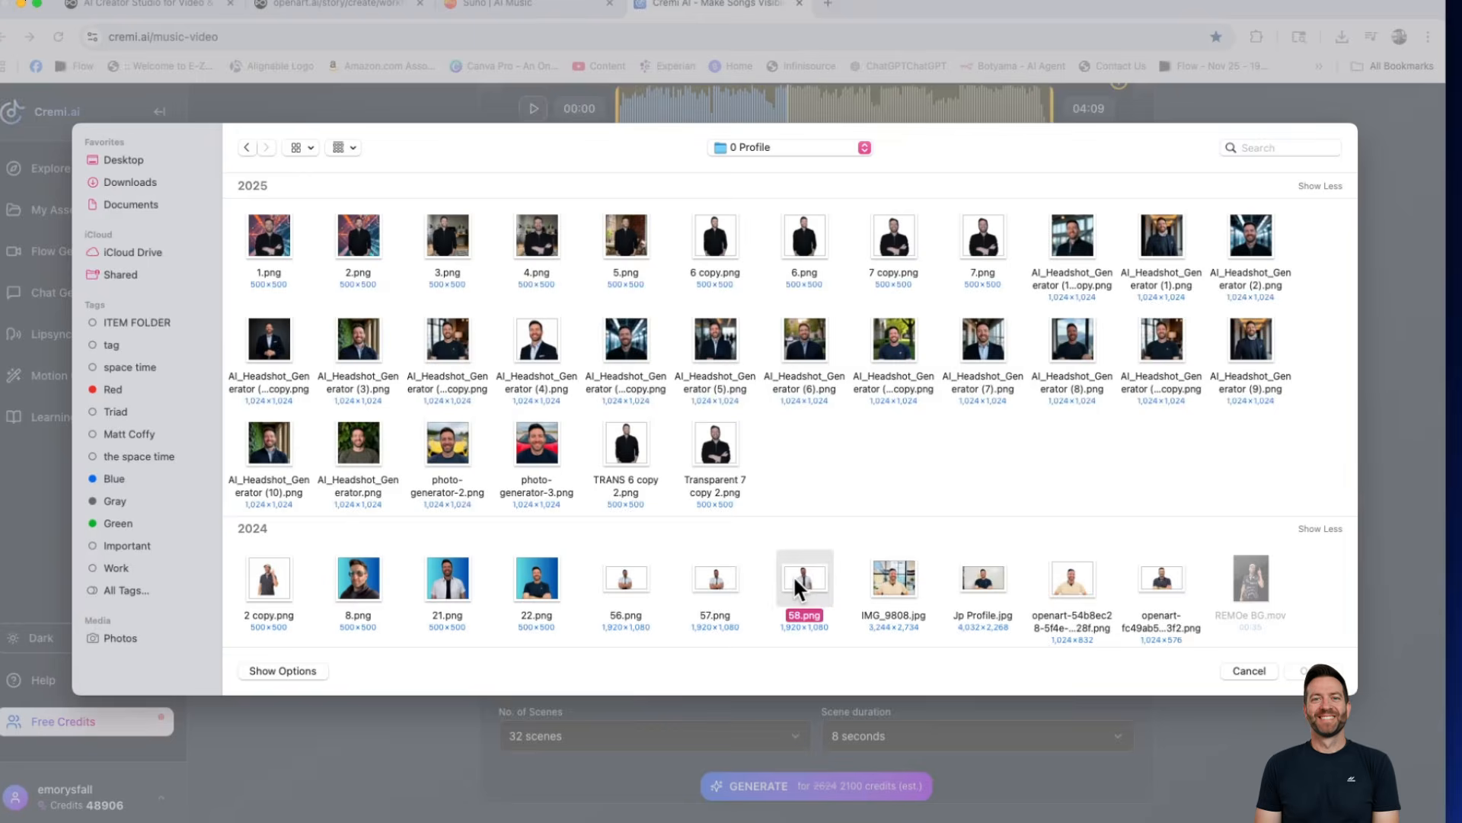
double_click(792, 575)
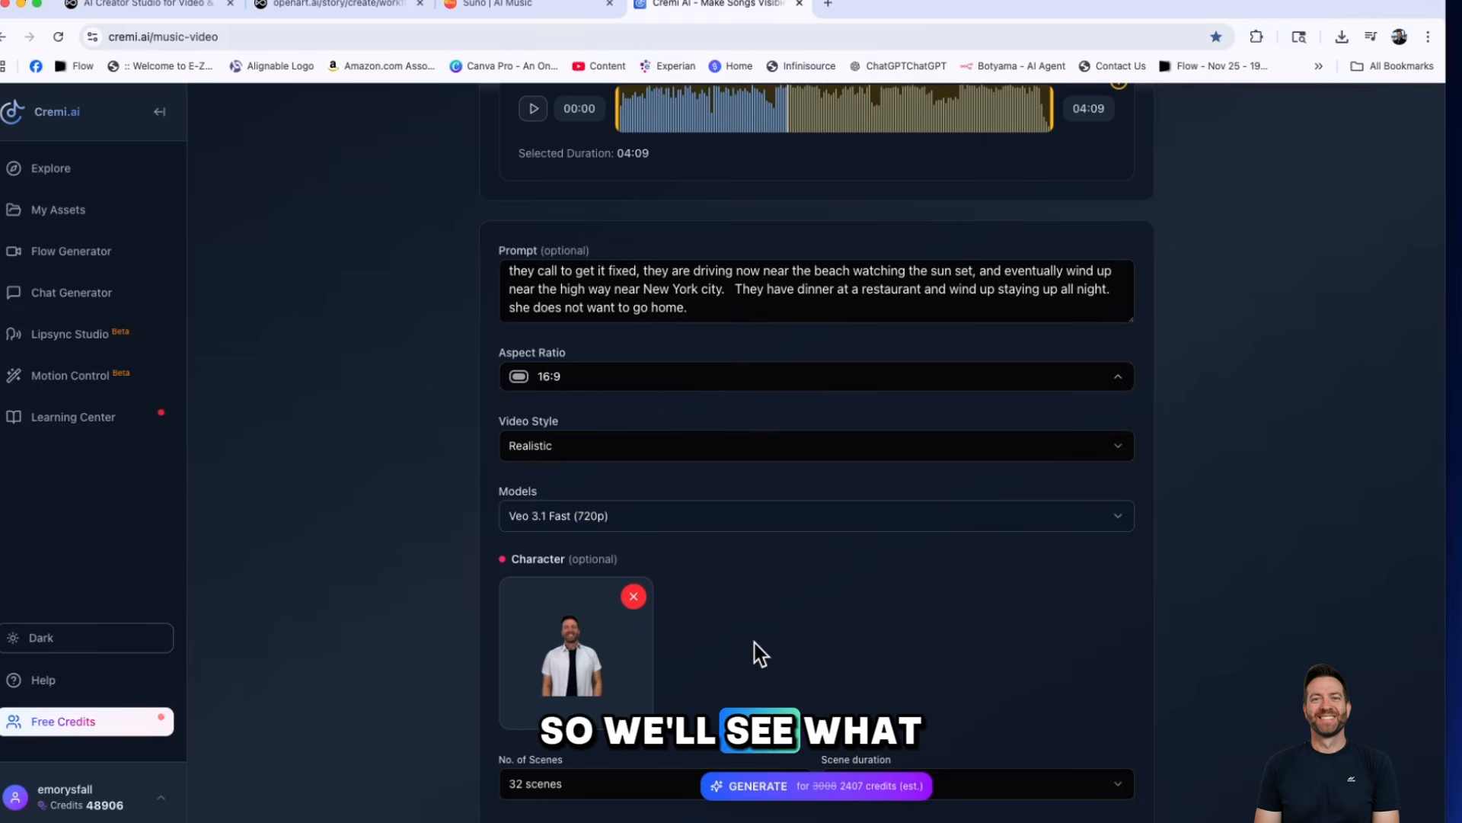
Check the number of scenes against the song's length and choose a scene duration of 8 seconds
scroll(880, 625, down, 1)
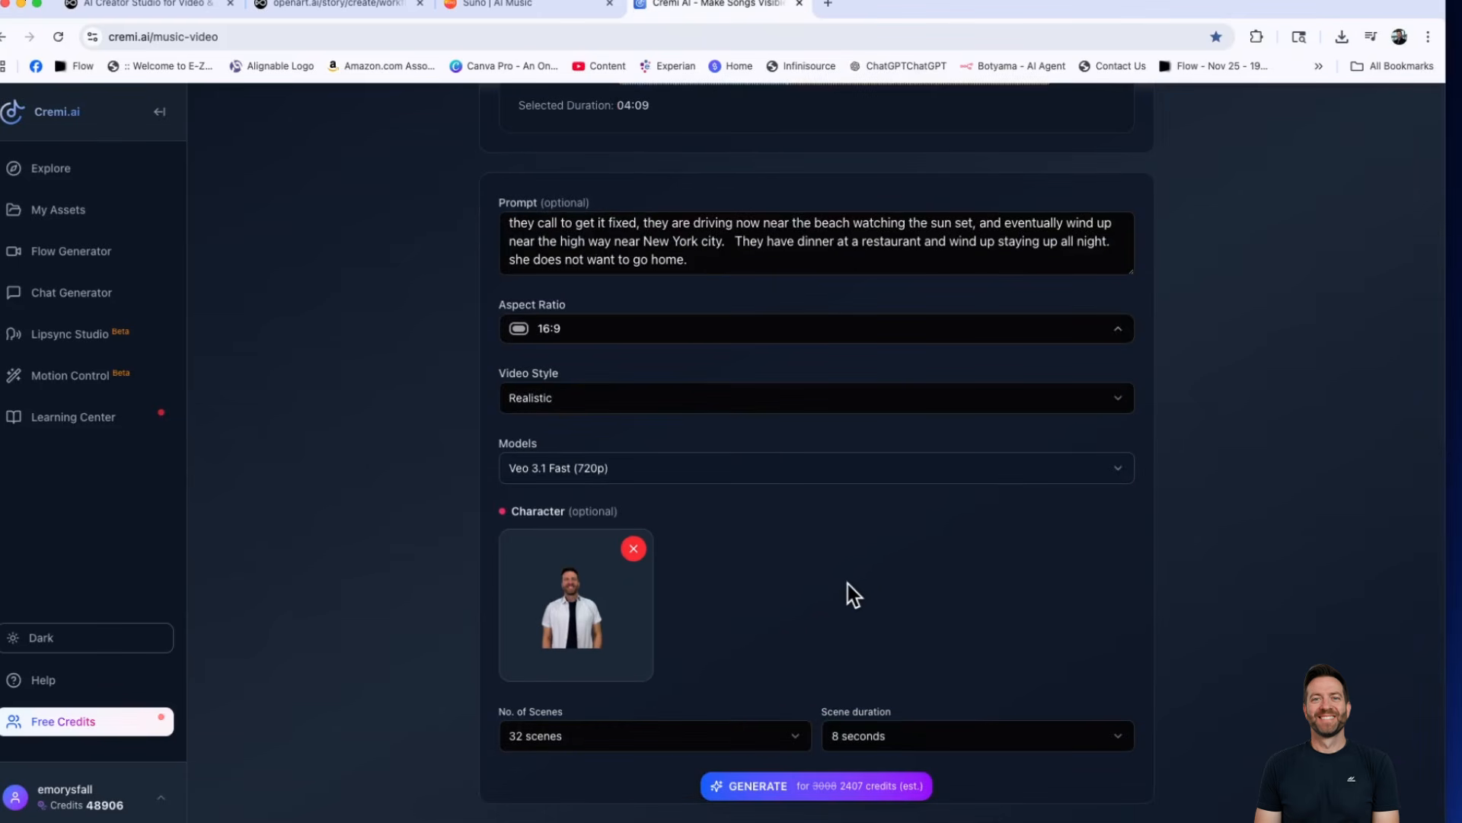
scroll(876, 578, up, 1)
scroll(879, 588, down, 1)
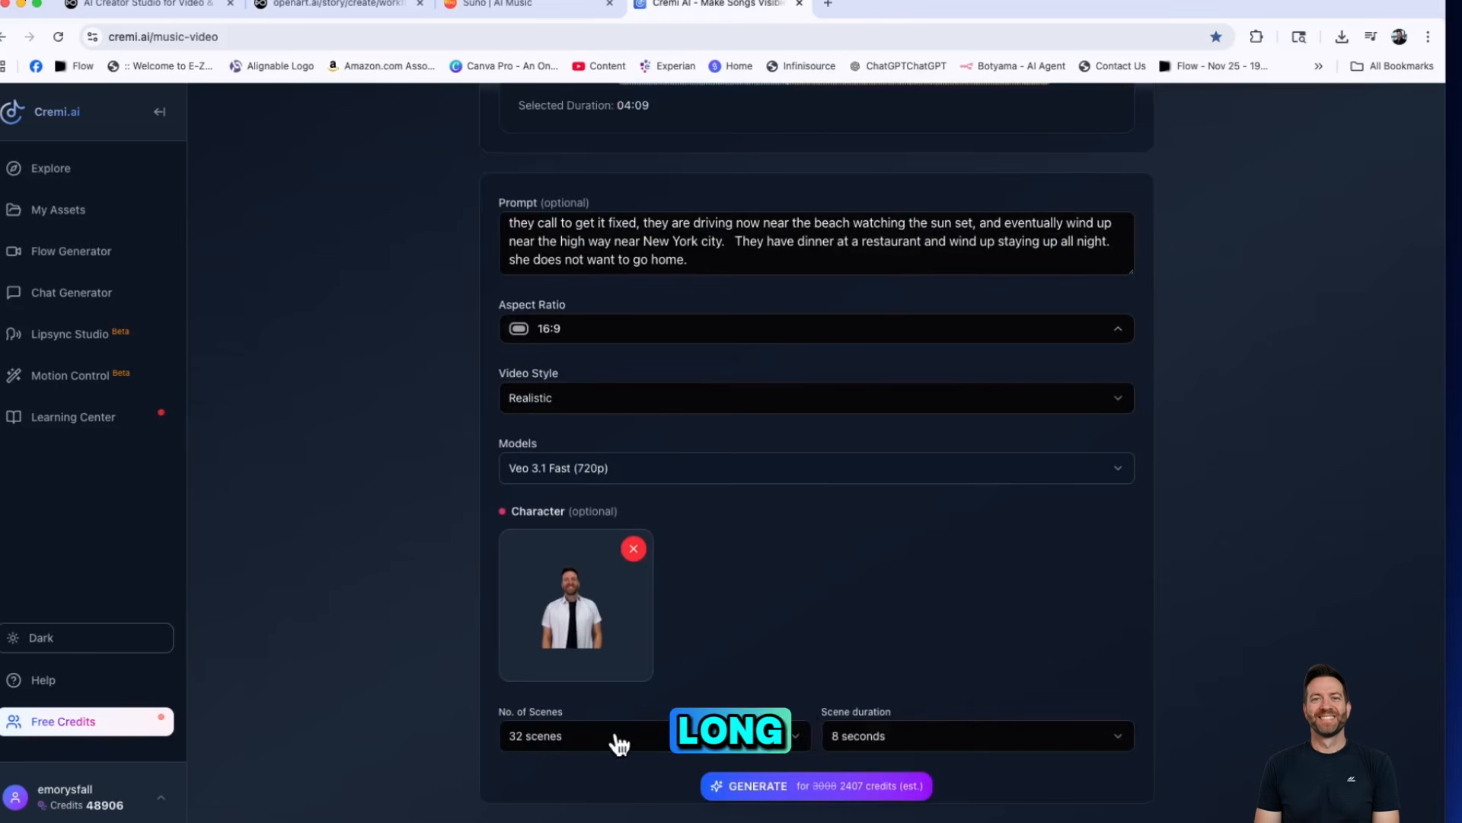
scroll(929, 628, up, 3)
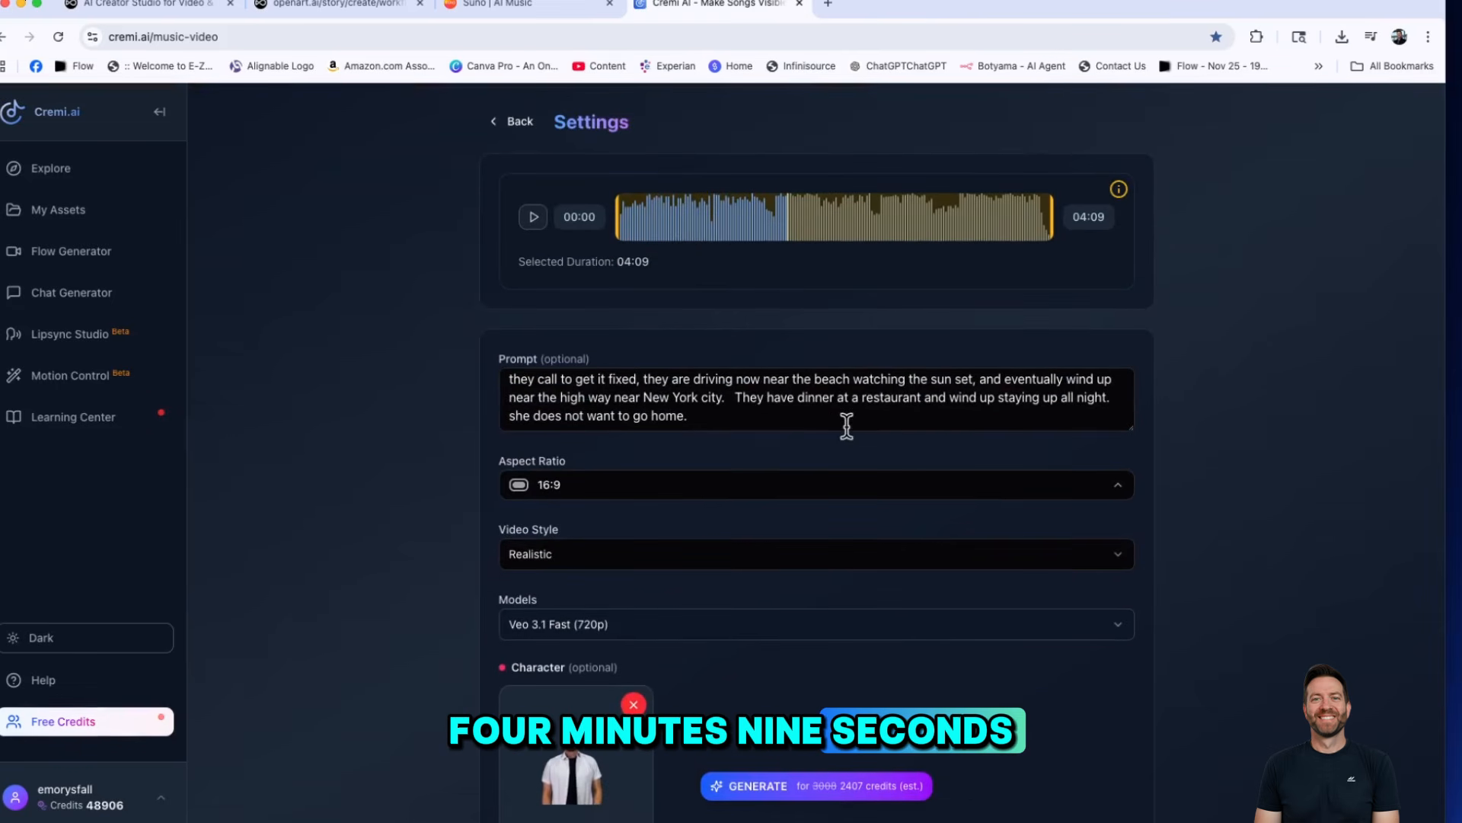
scroll(845, 424, down, 3)
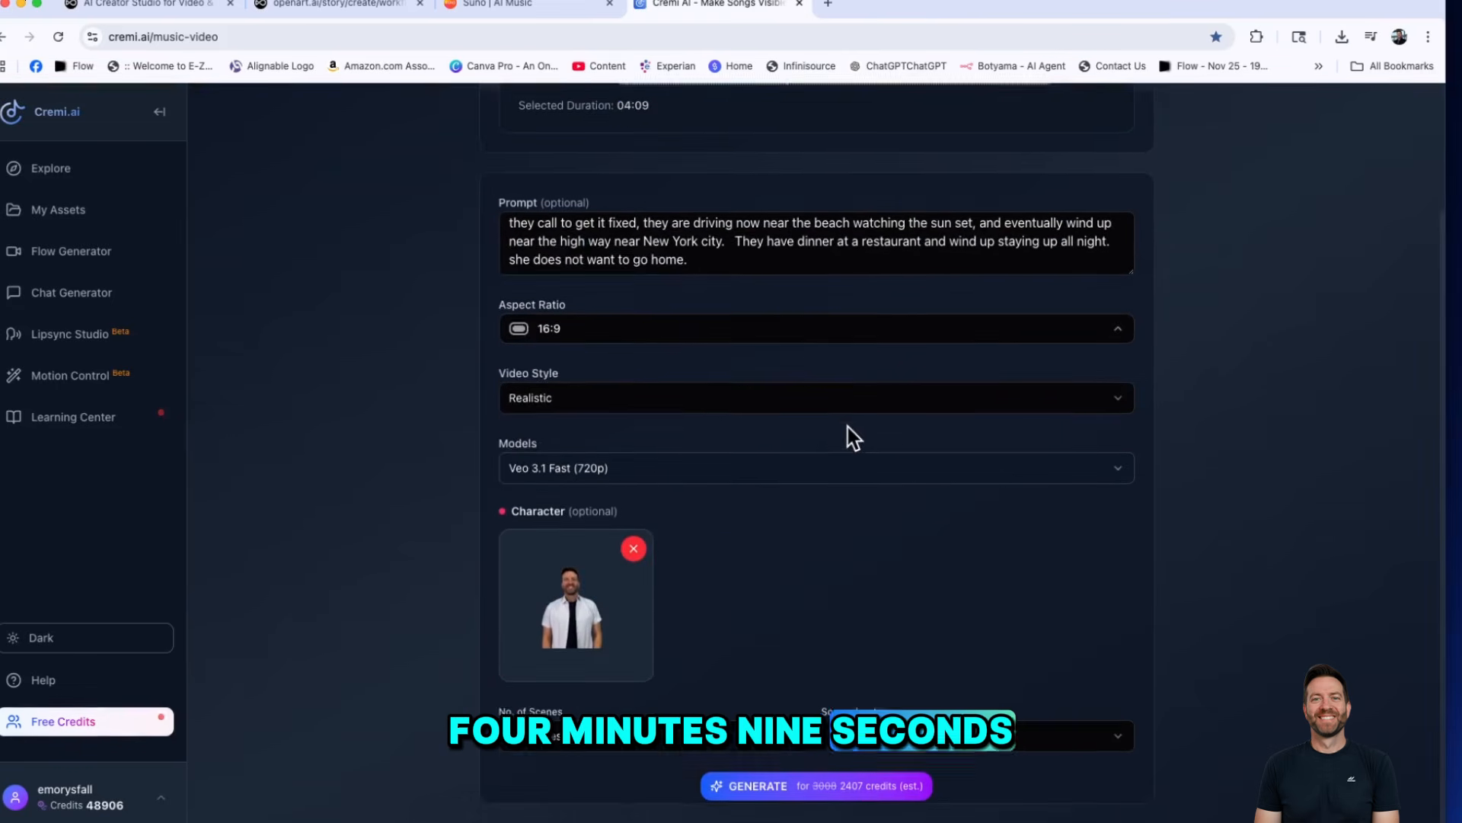
click(914, 735)
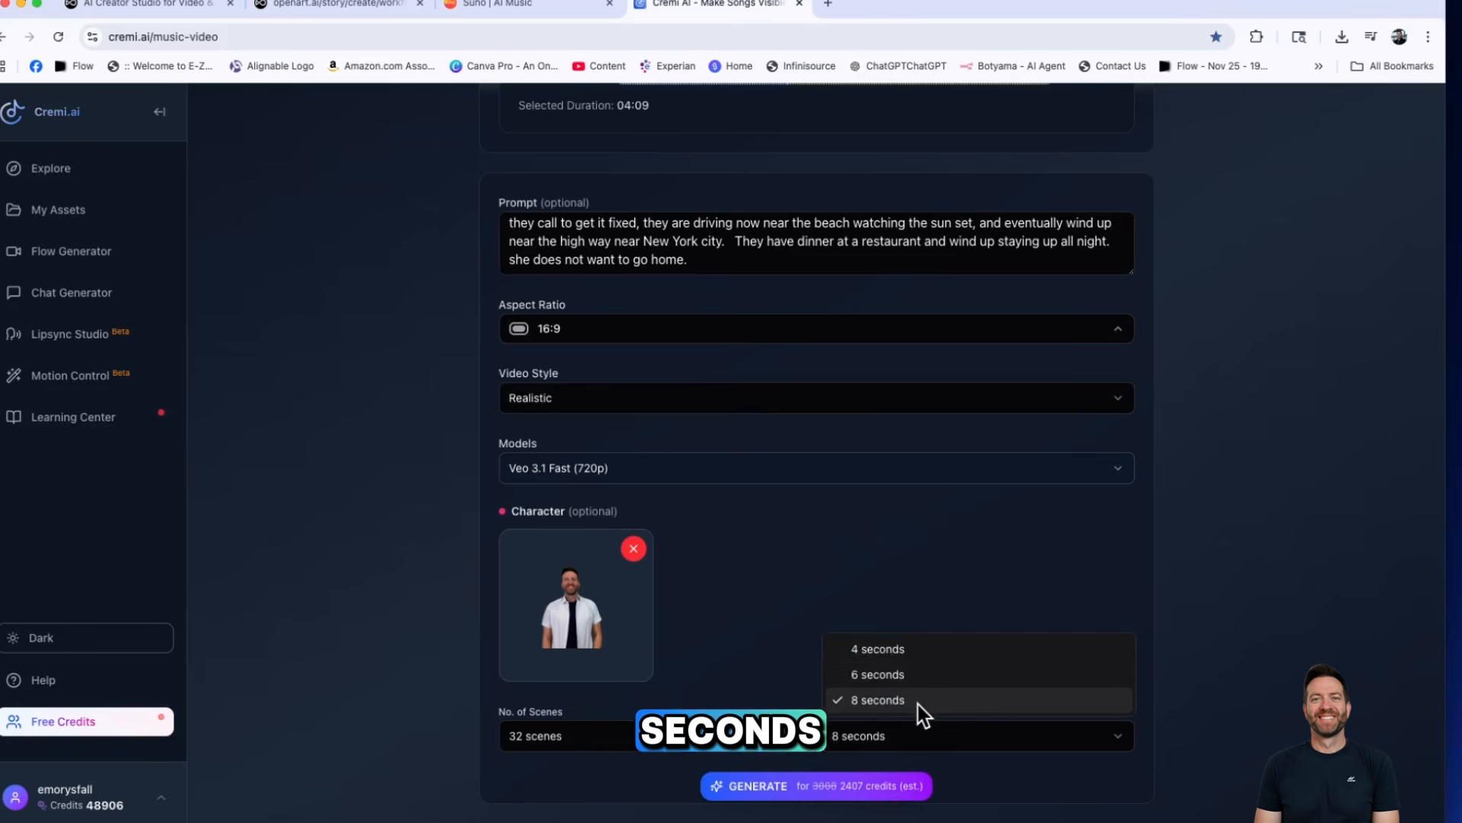
click(917, 706)
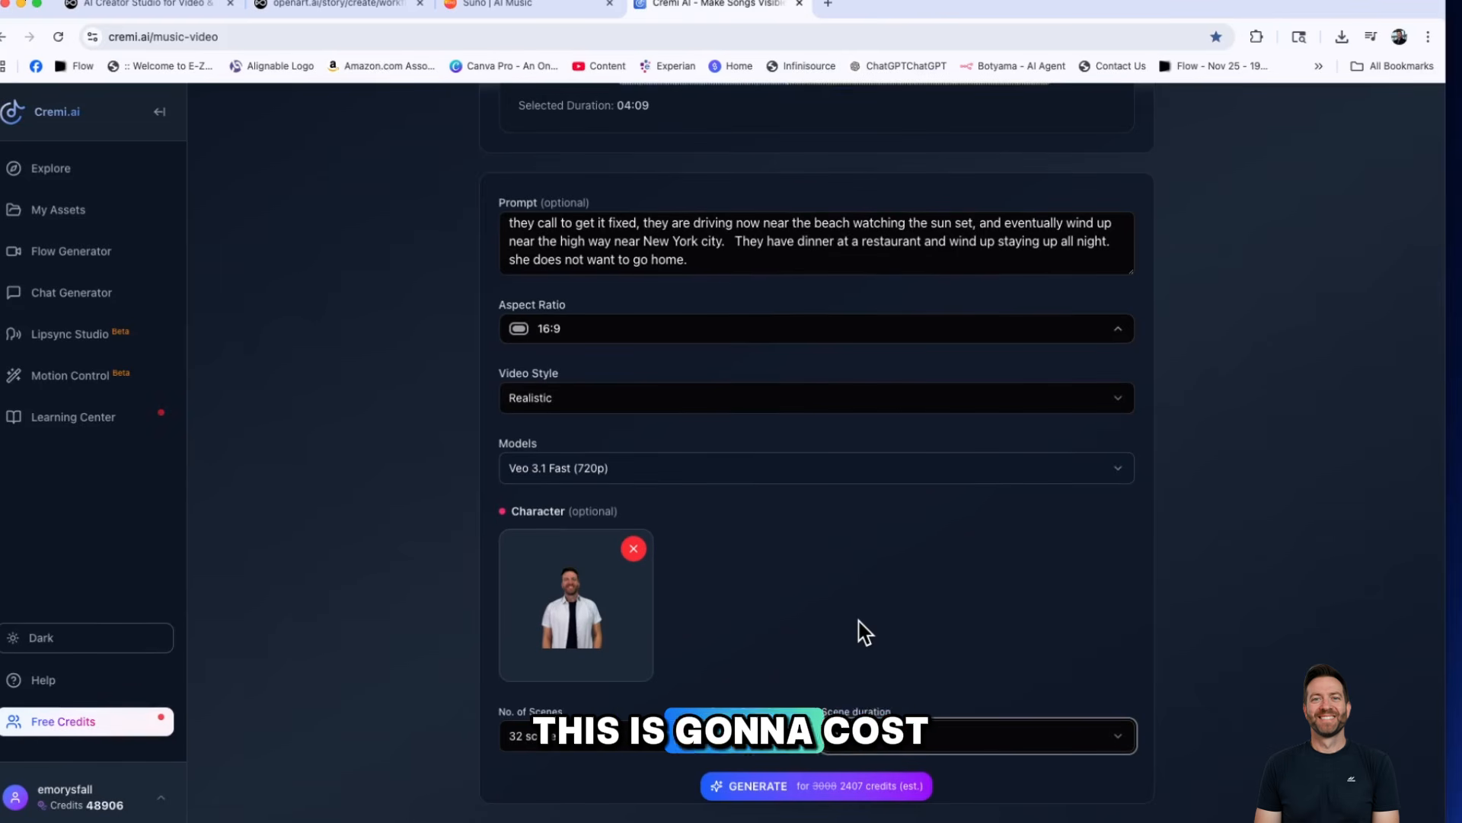
Review the available video models and start the generation with Veo 3.1 Fast (720p)
scroll(864, 633, up, 3)
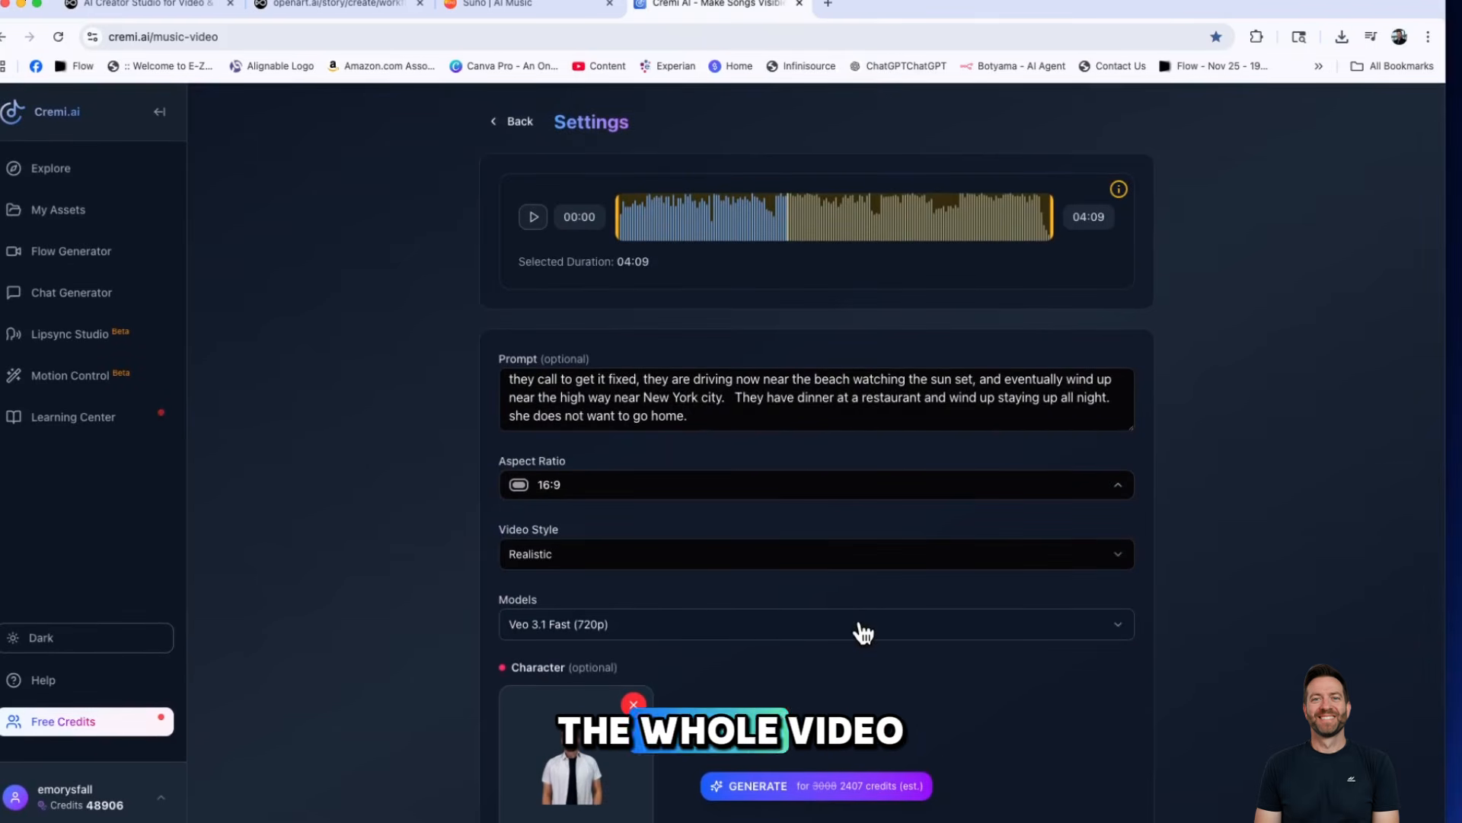
scroll(863, 633, down, 3)
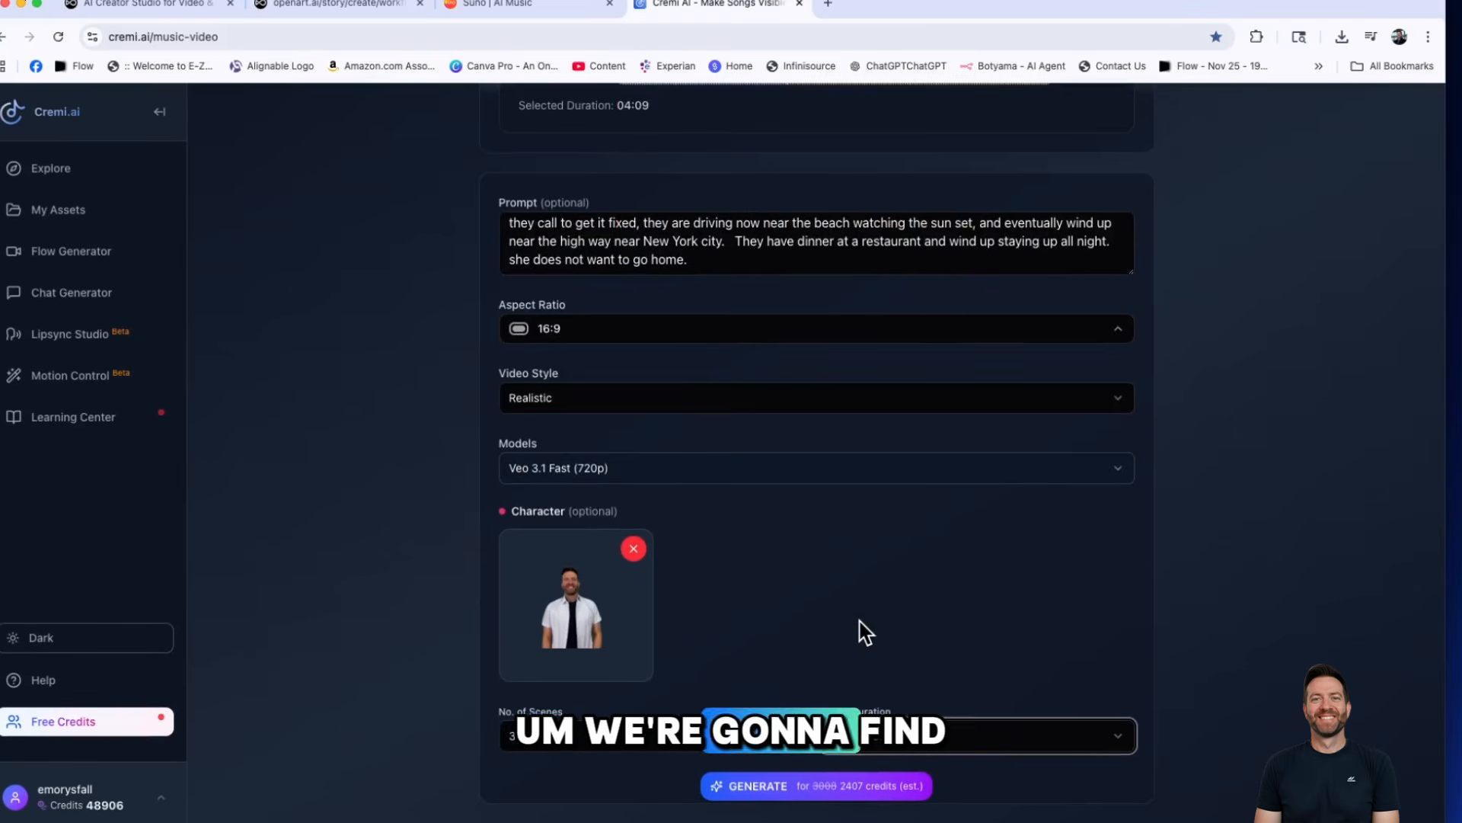
click(691, 461)
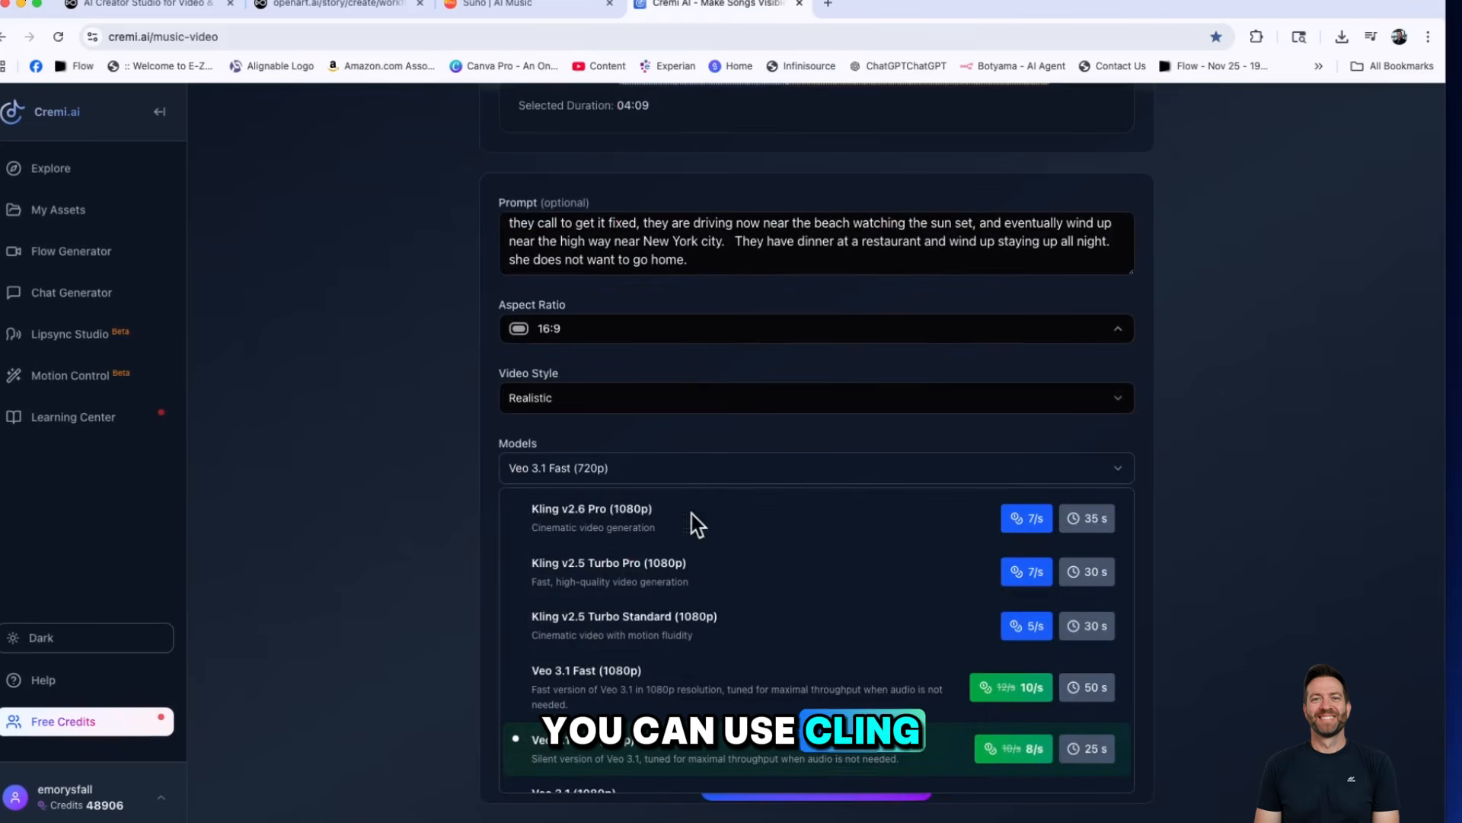
scroll(749, 638, down, 3)
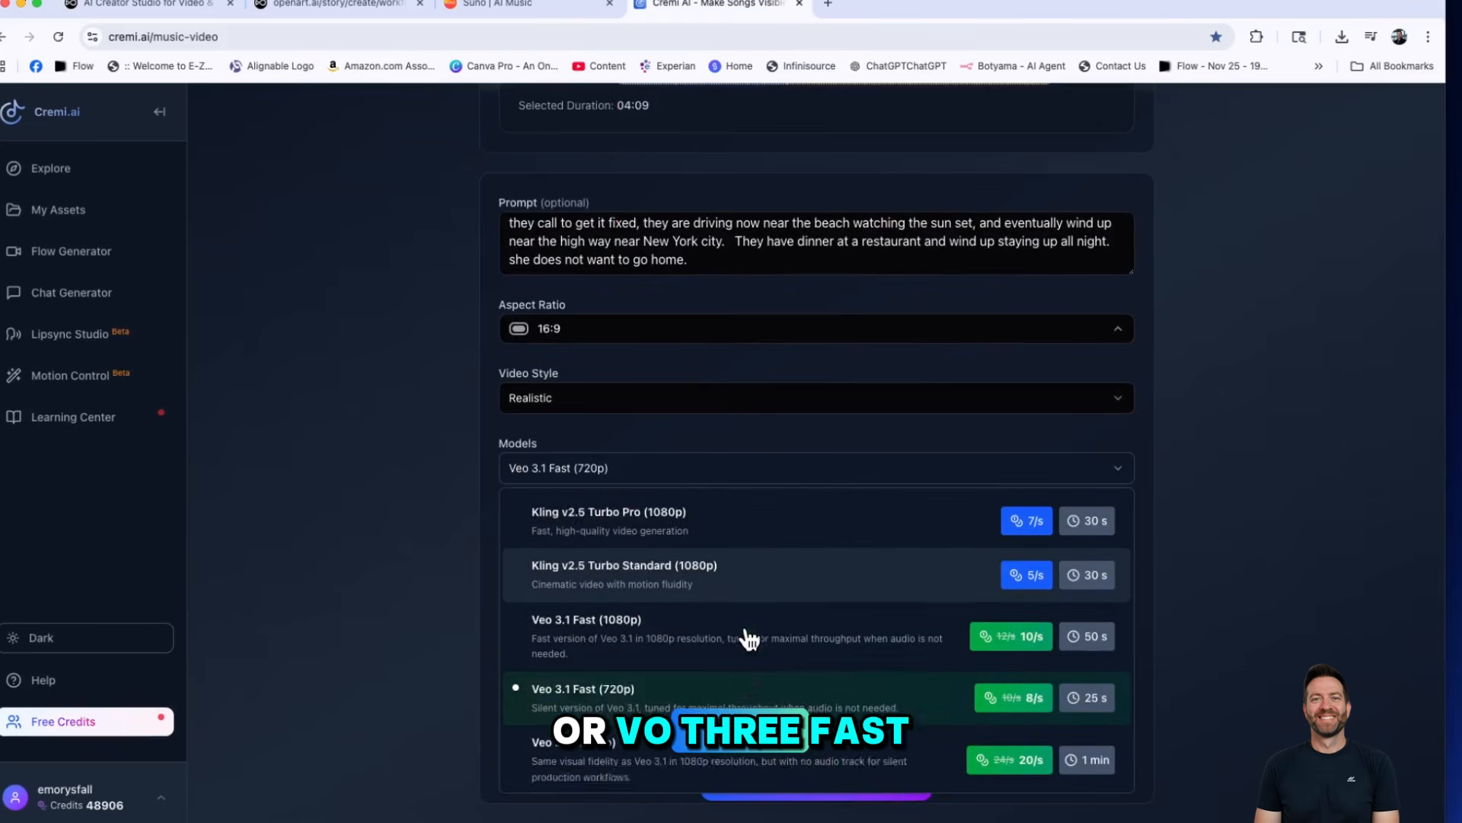
scroll(748, 638, down, 4)
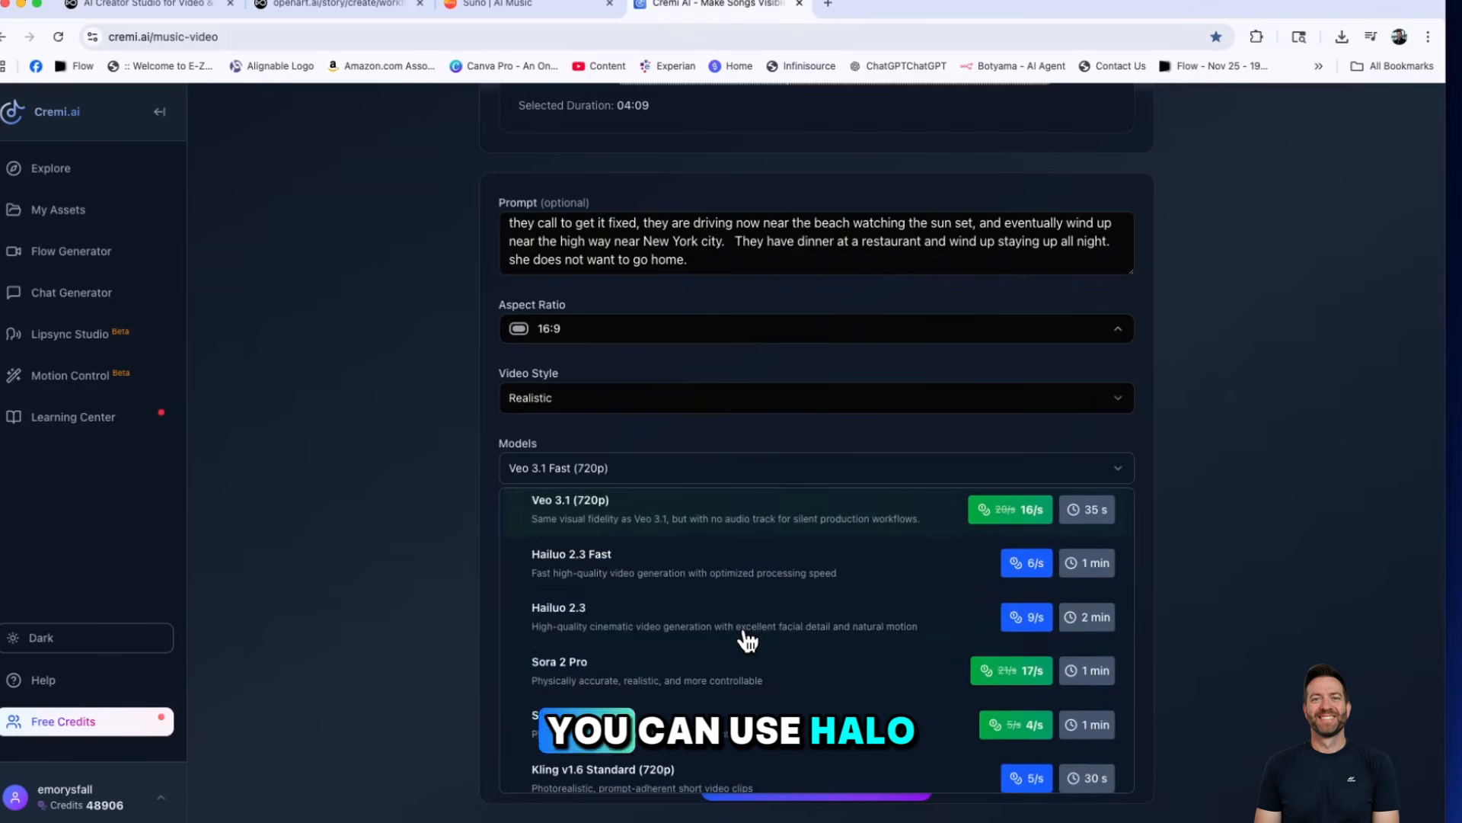
scroll(748, 638, down, 2)
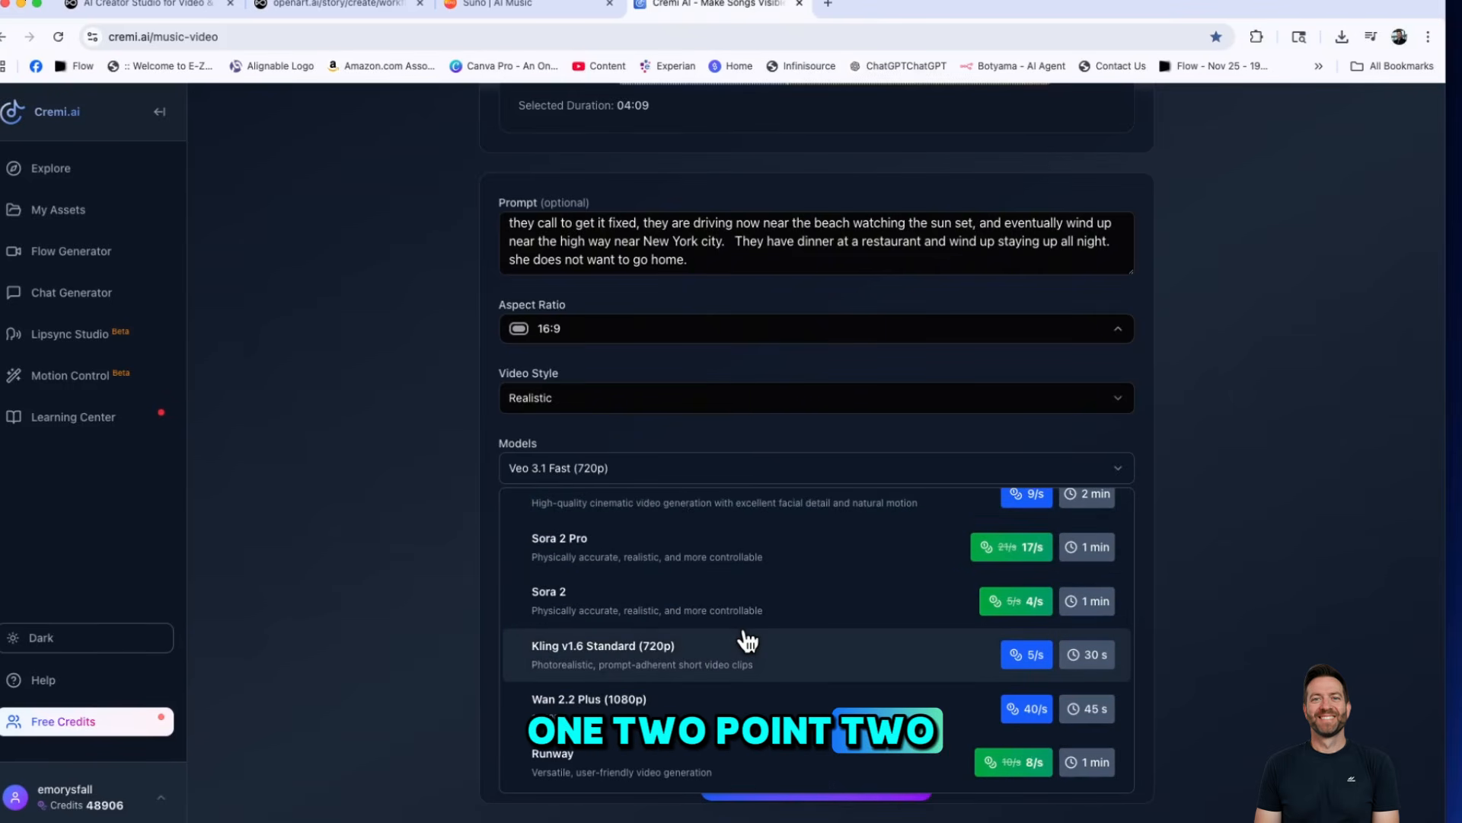
scroll(749, 639, up, 8)
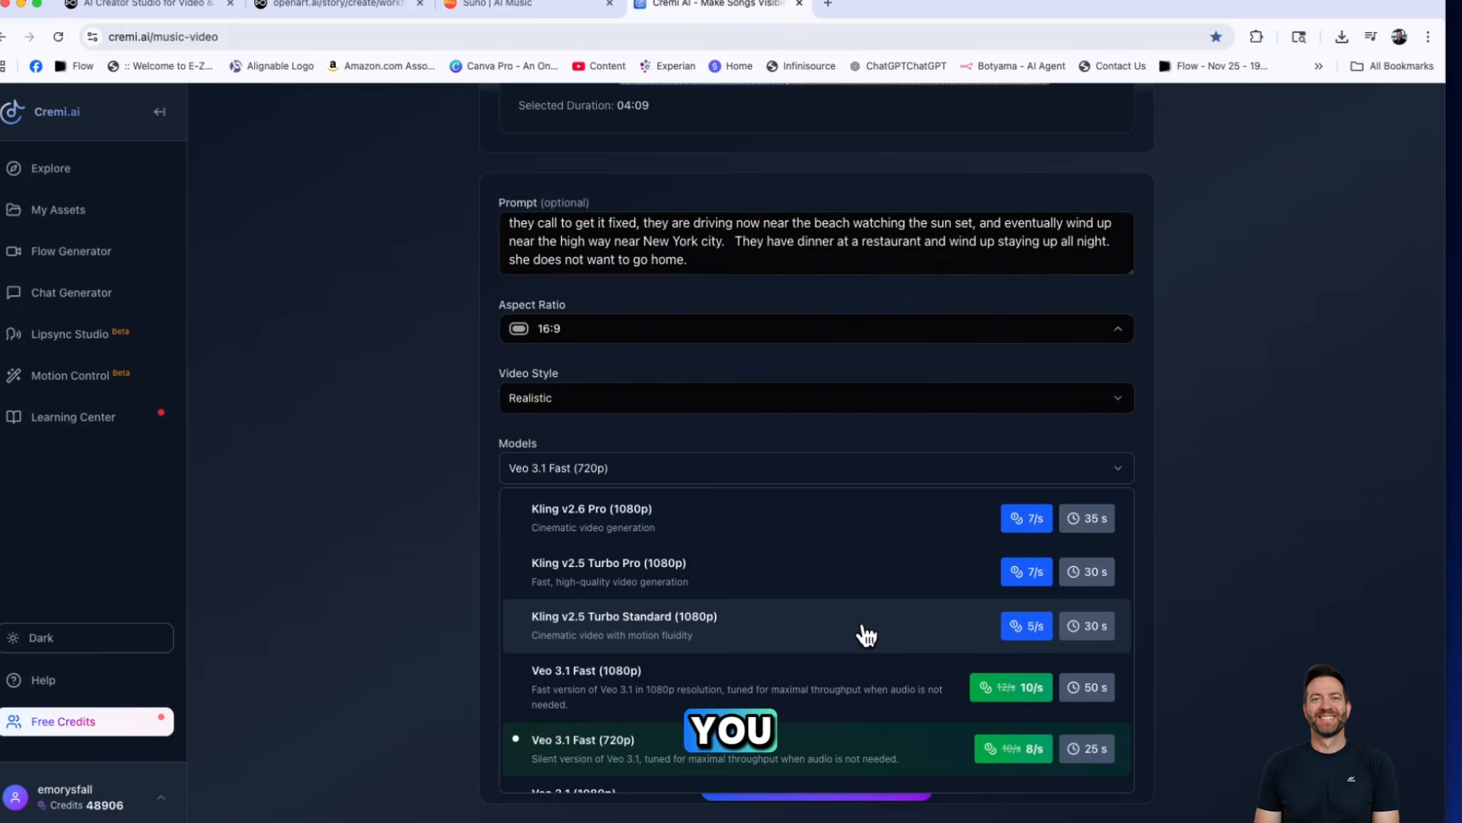
scroll(866, 635, down, 5)
scroll(866, 634, down, 4)
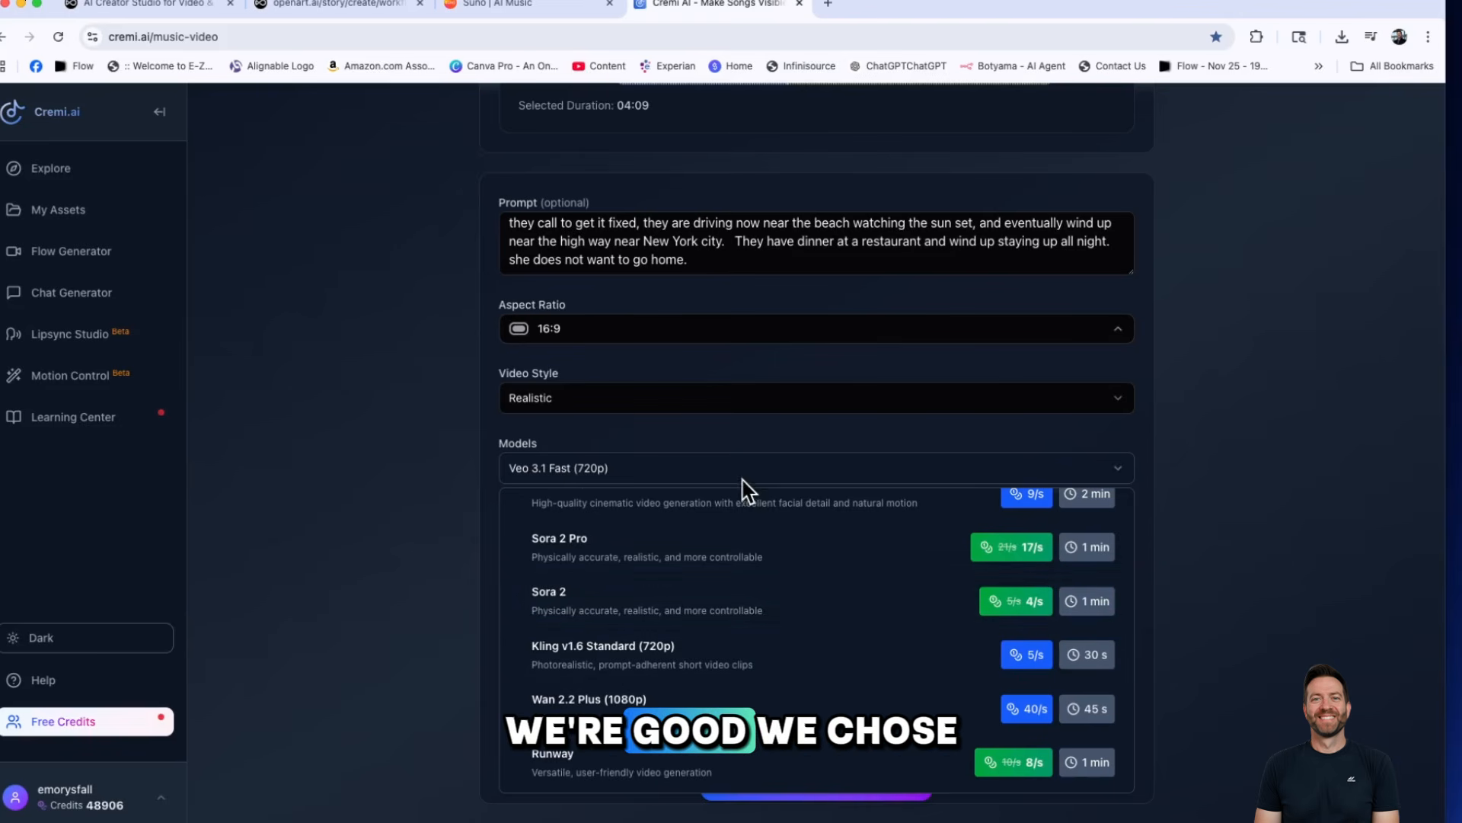
scroll(744, 491, up, 5)
scroll(750, 518, down, 5)
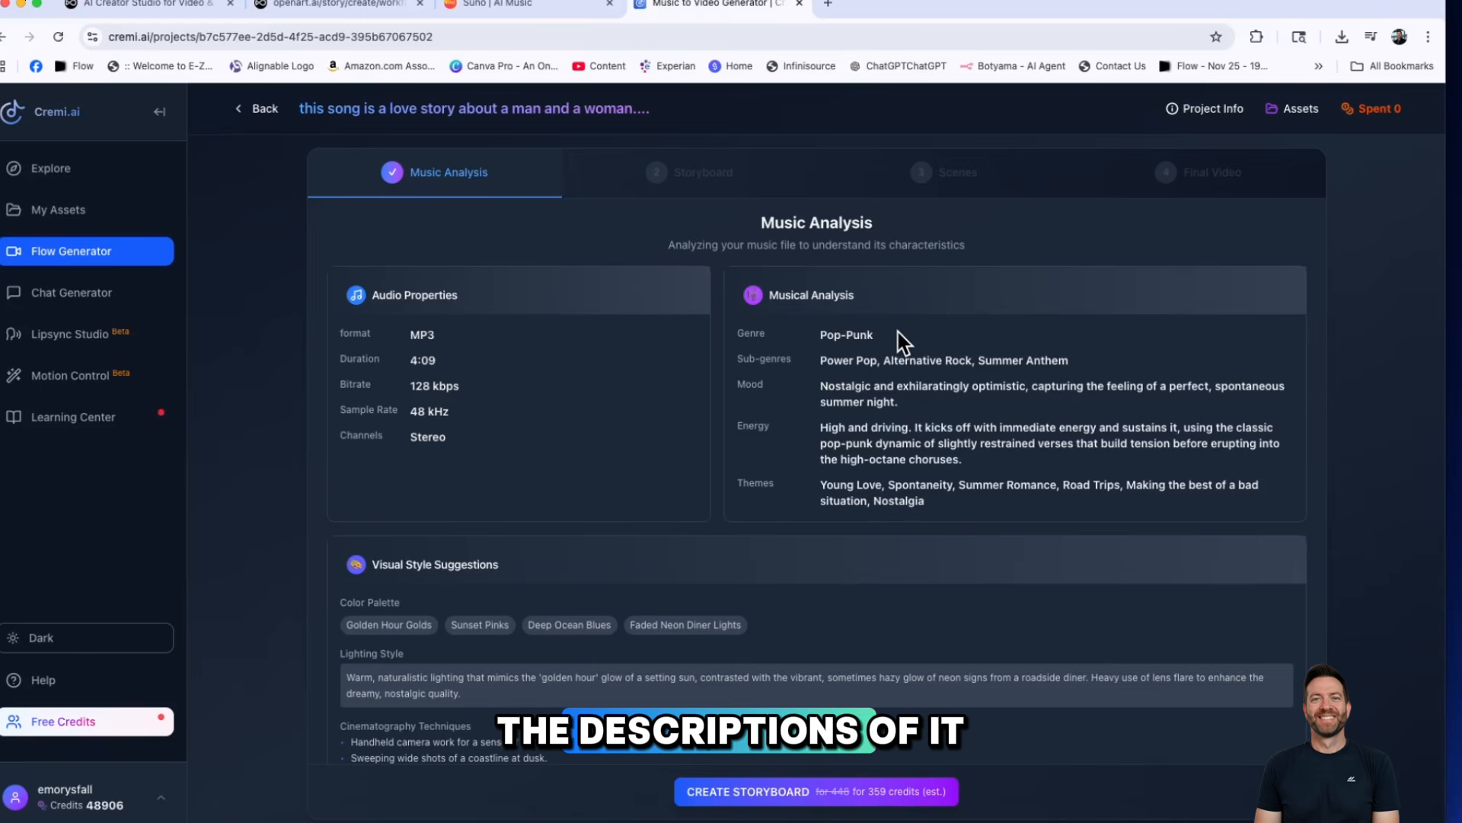
Review the music analysis down to the lyrics and instrumentation, and create the storyboard from it
scroll(902, 339, down, 5)
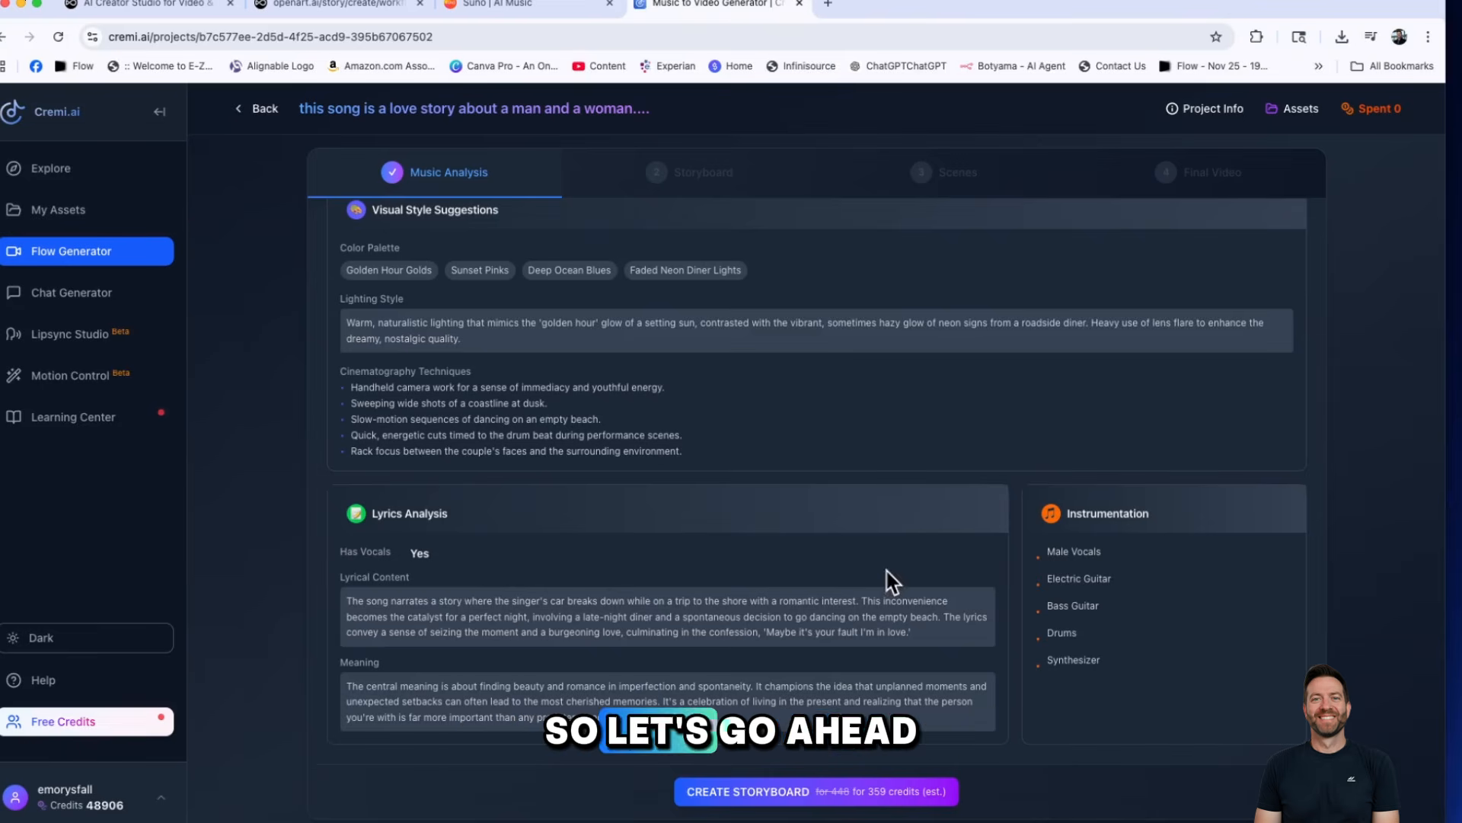
click(778, 792)
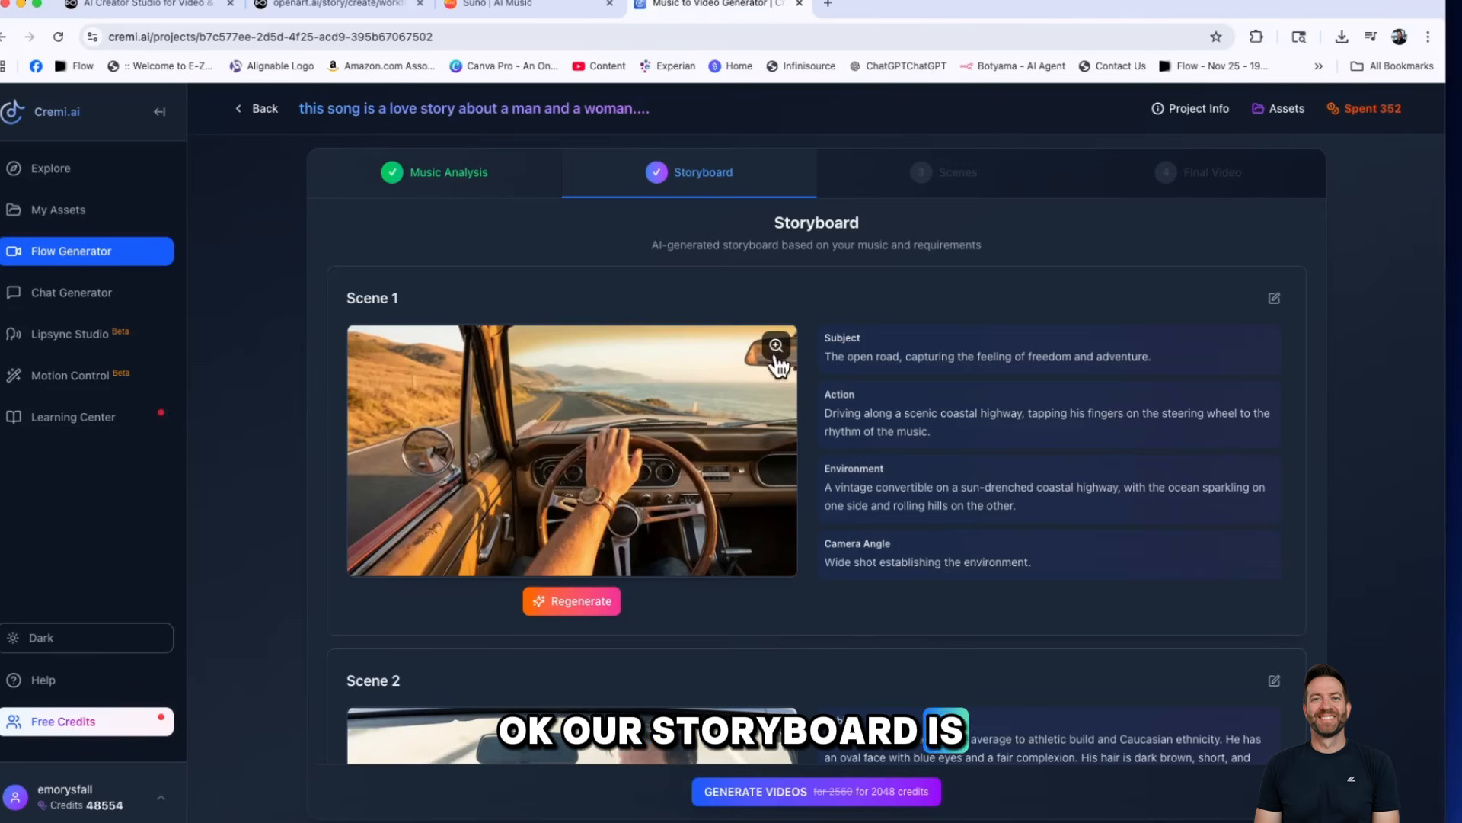
Examine the storyboard images and descriptions from Scene 1 through Scene 32 for pictures that do not fit the story
scroll(784, 403, down, 3)
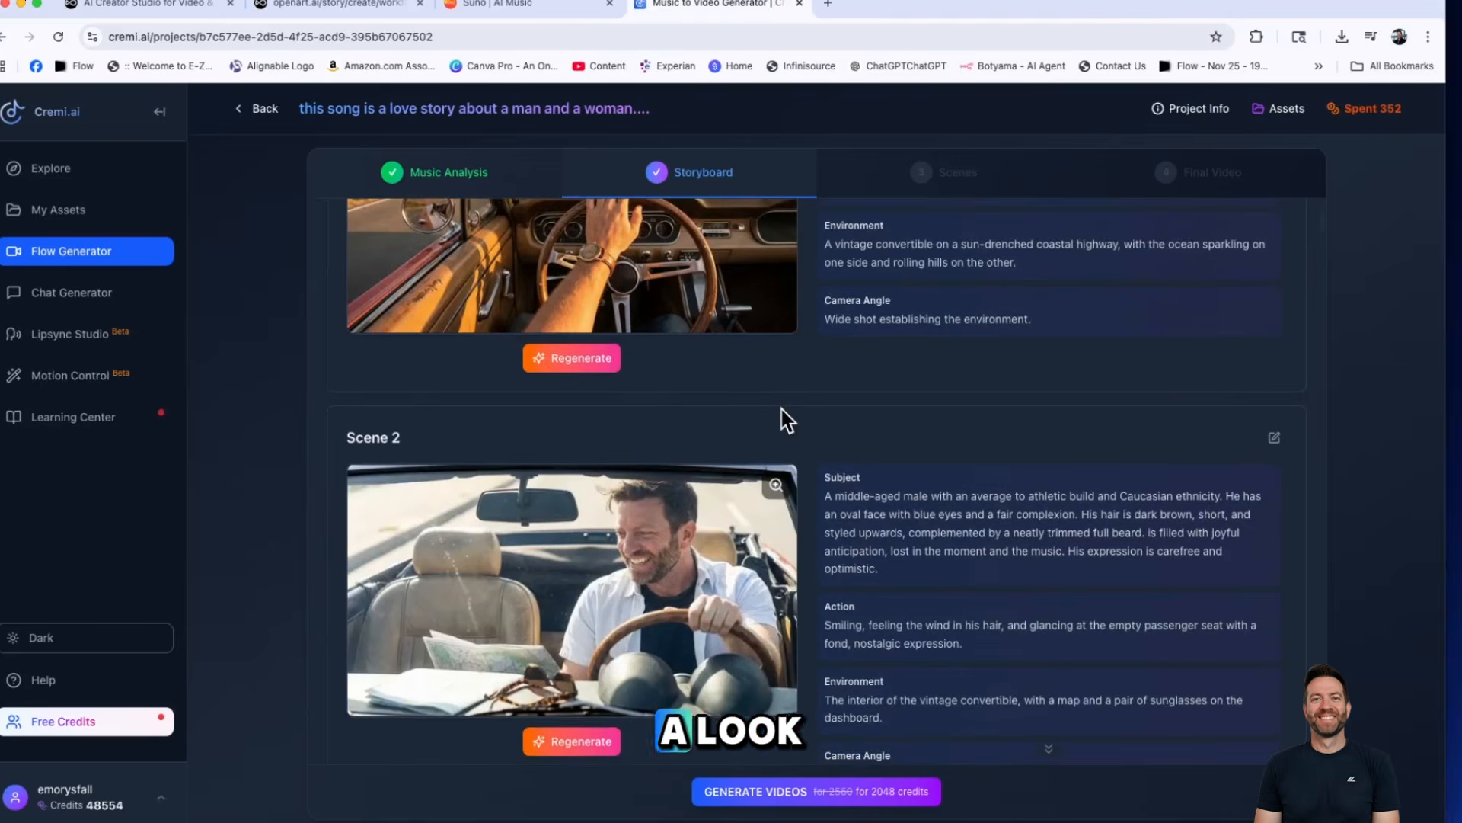
scroll(781, 410, down, 7)
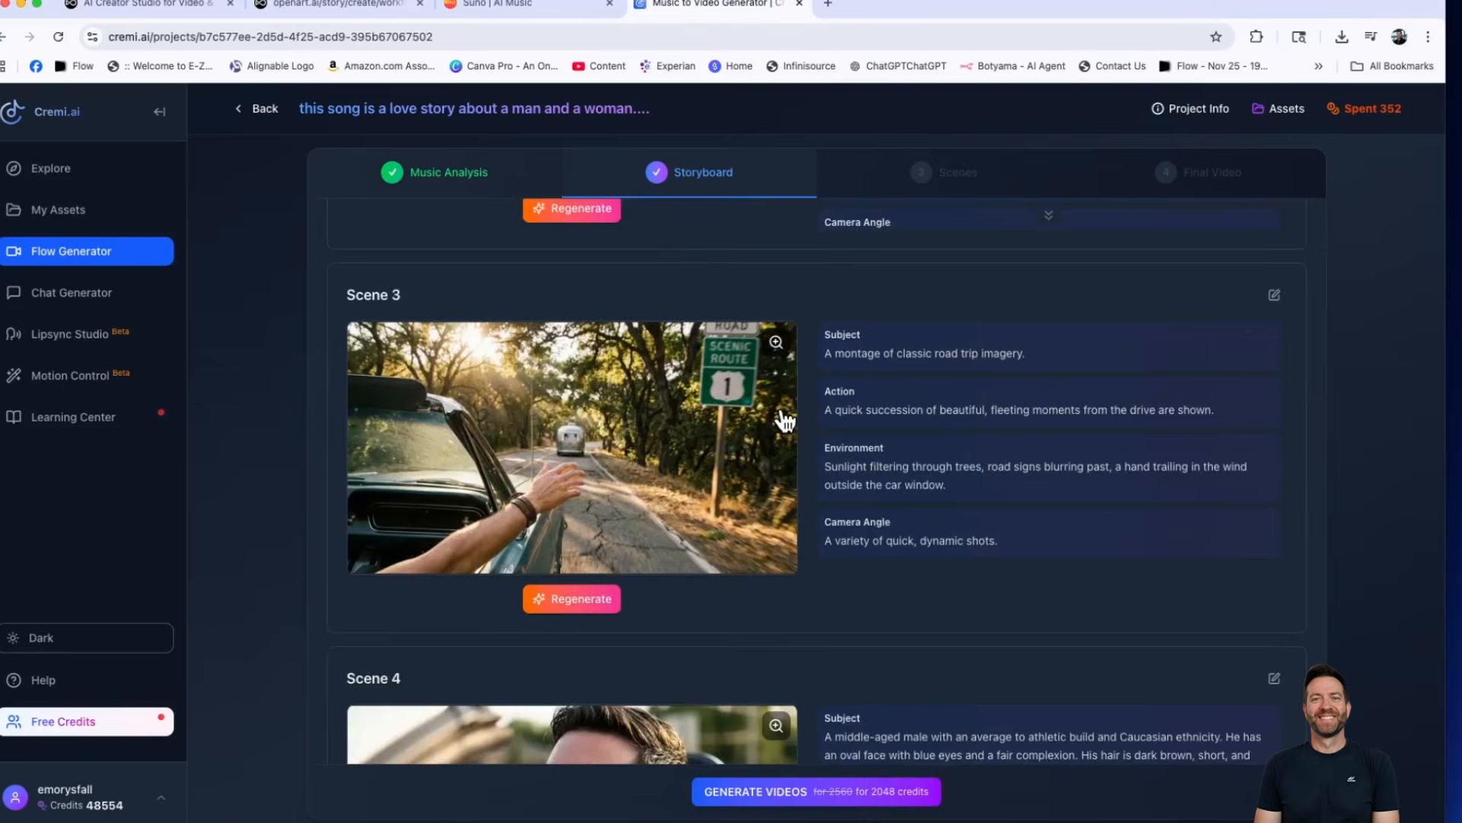
scroll(784, 419, down, 8)
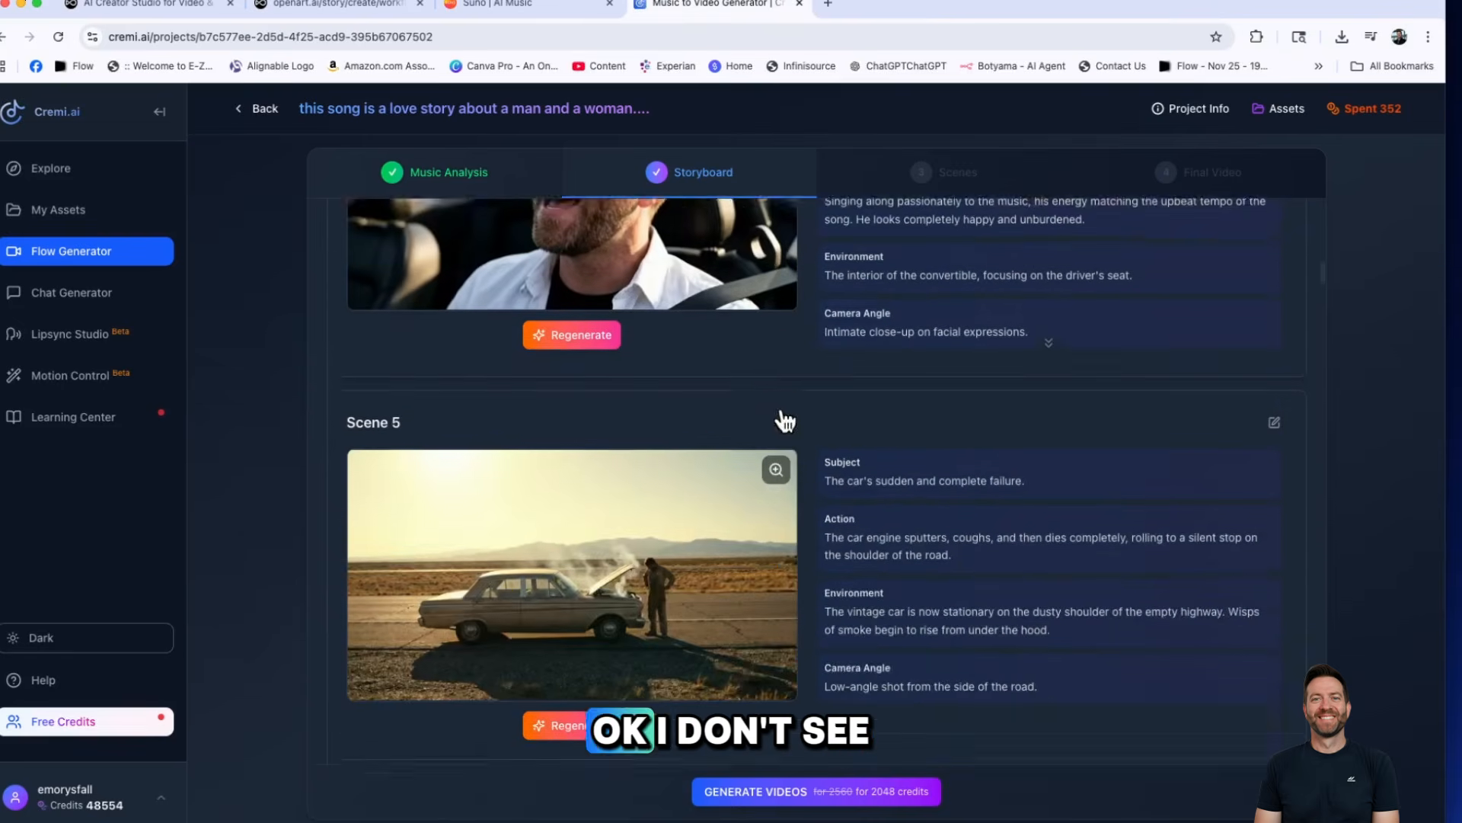
scroll(785, 420, down, 6)
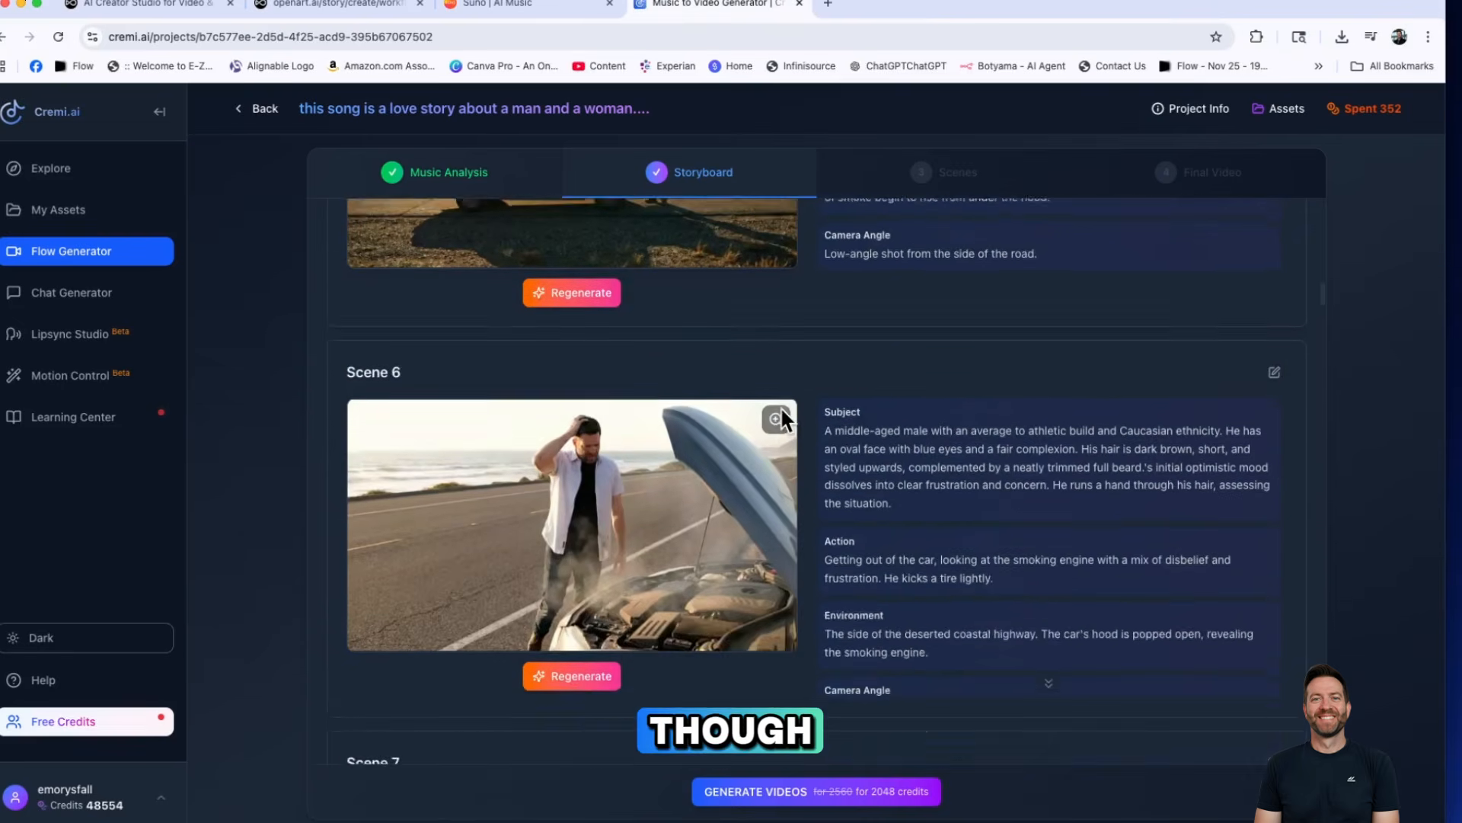
scroll(781, 417, down, 5)
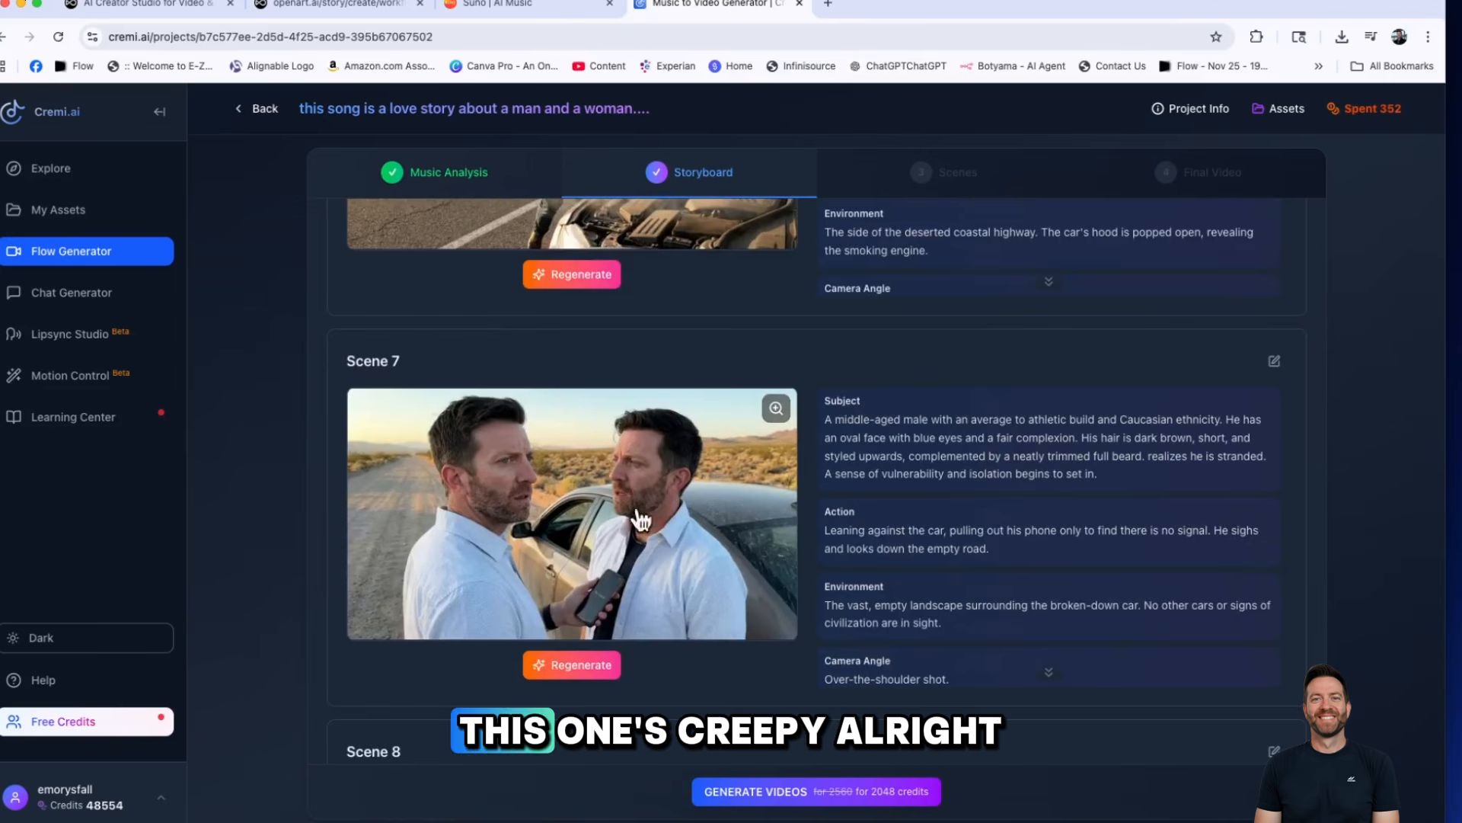
scroll(628, 518, down, 11)
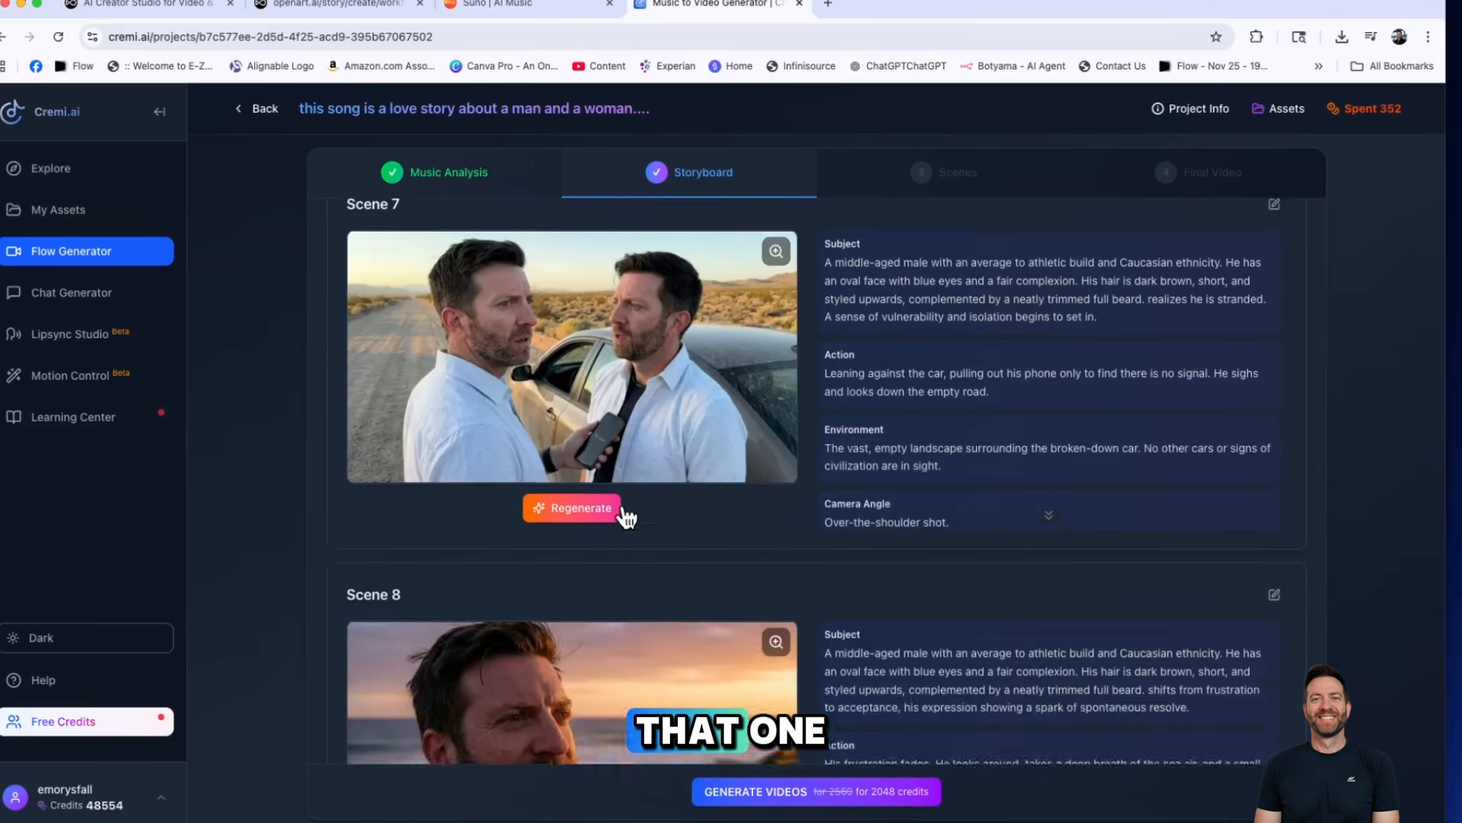
scroll(627, 518, down, 11)
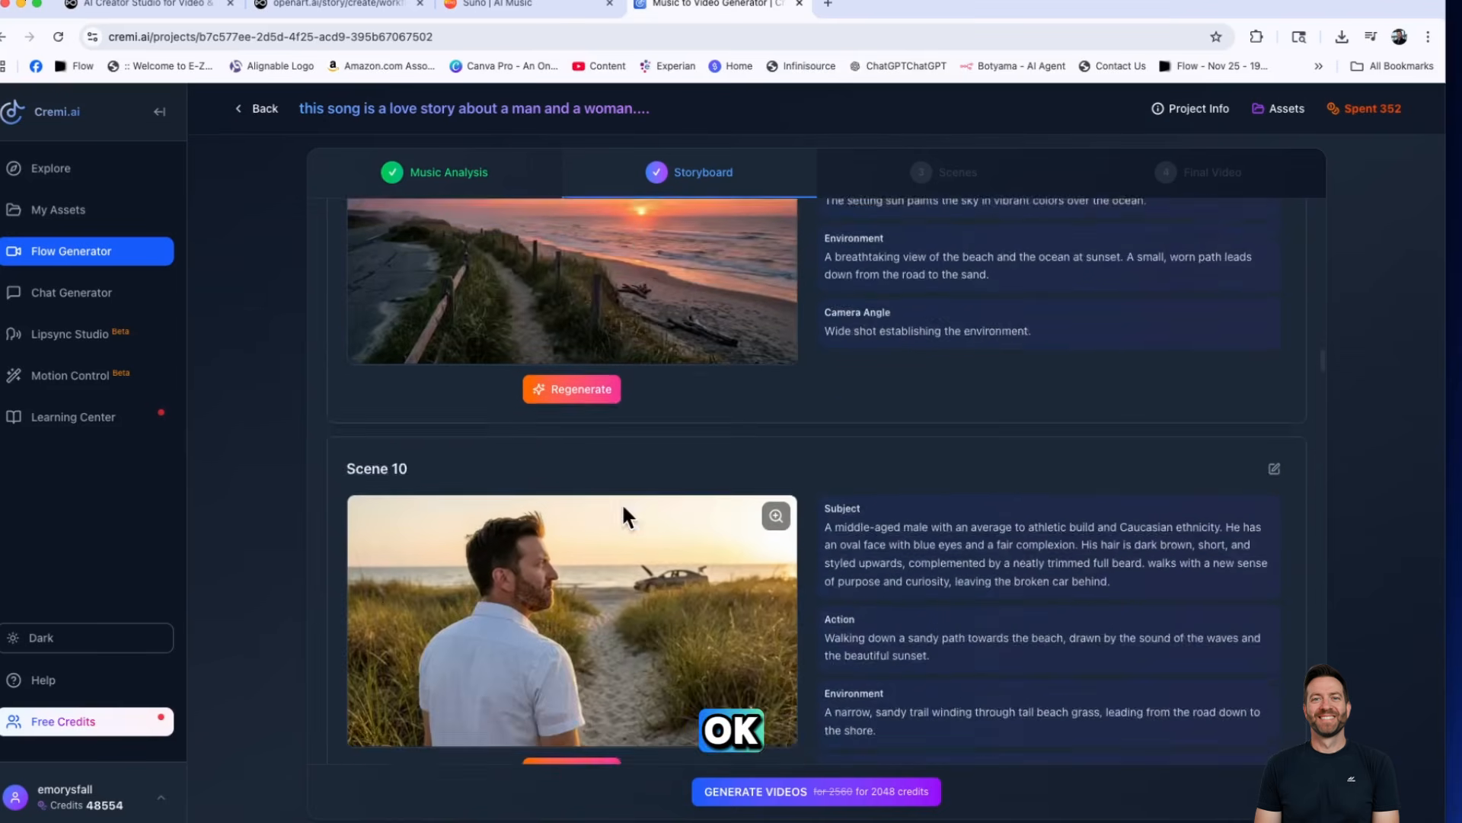
scroll(628, 518, down, 10)
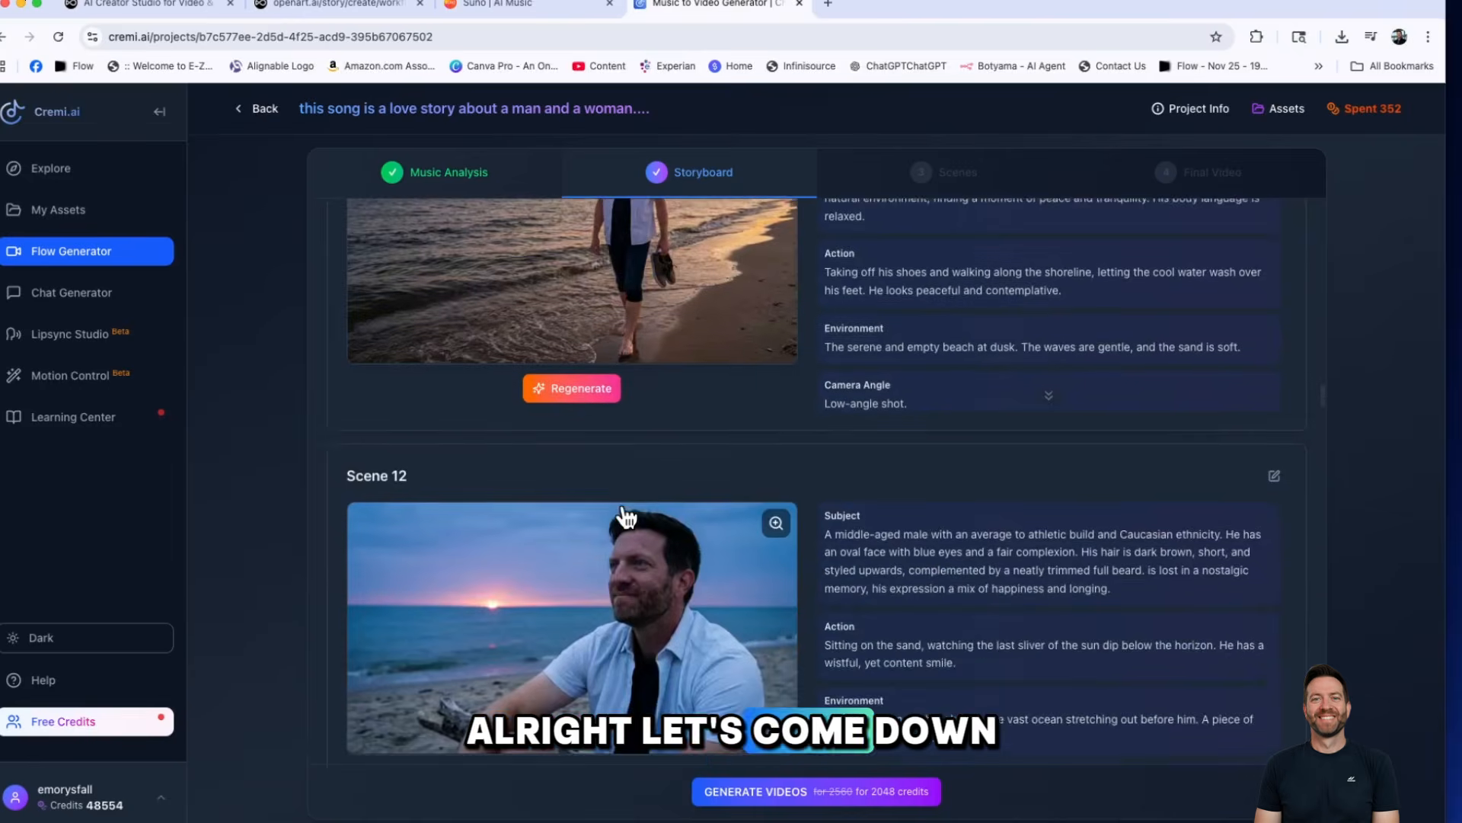
scroll(628, 518, down, 16)
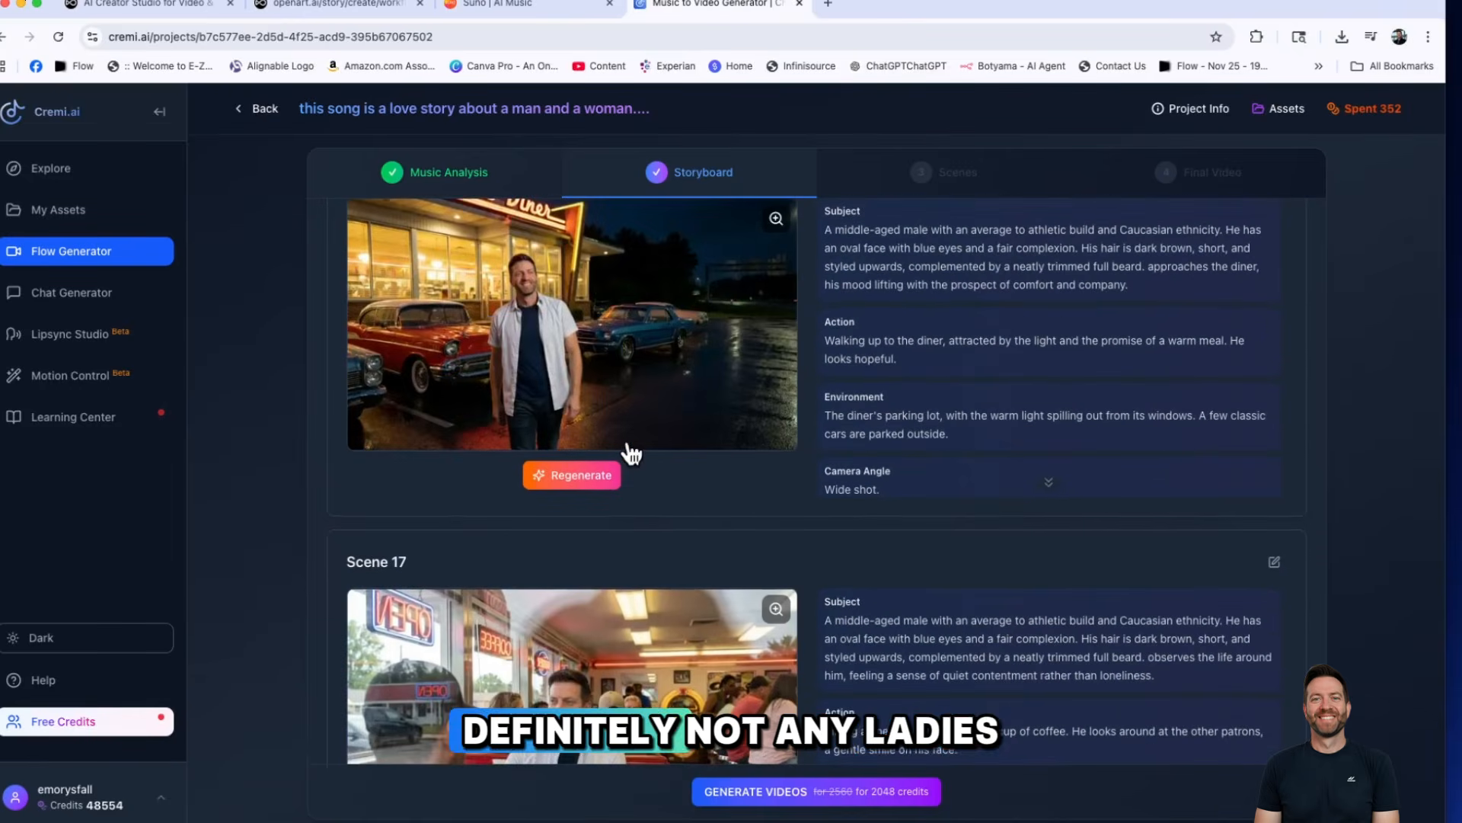
scroll(670, 499, down, 5)
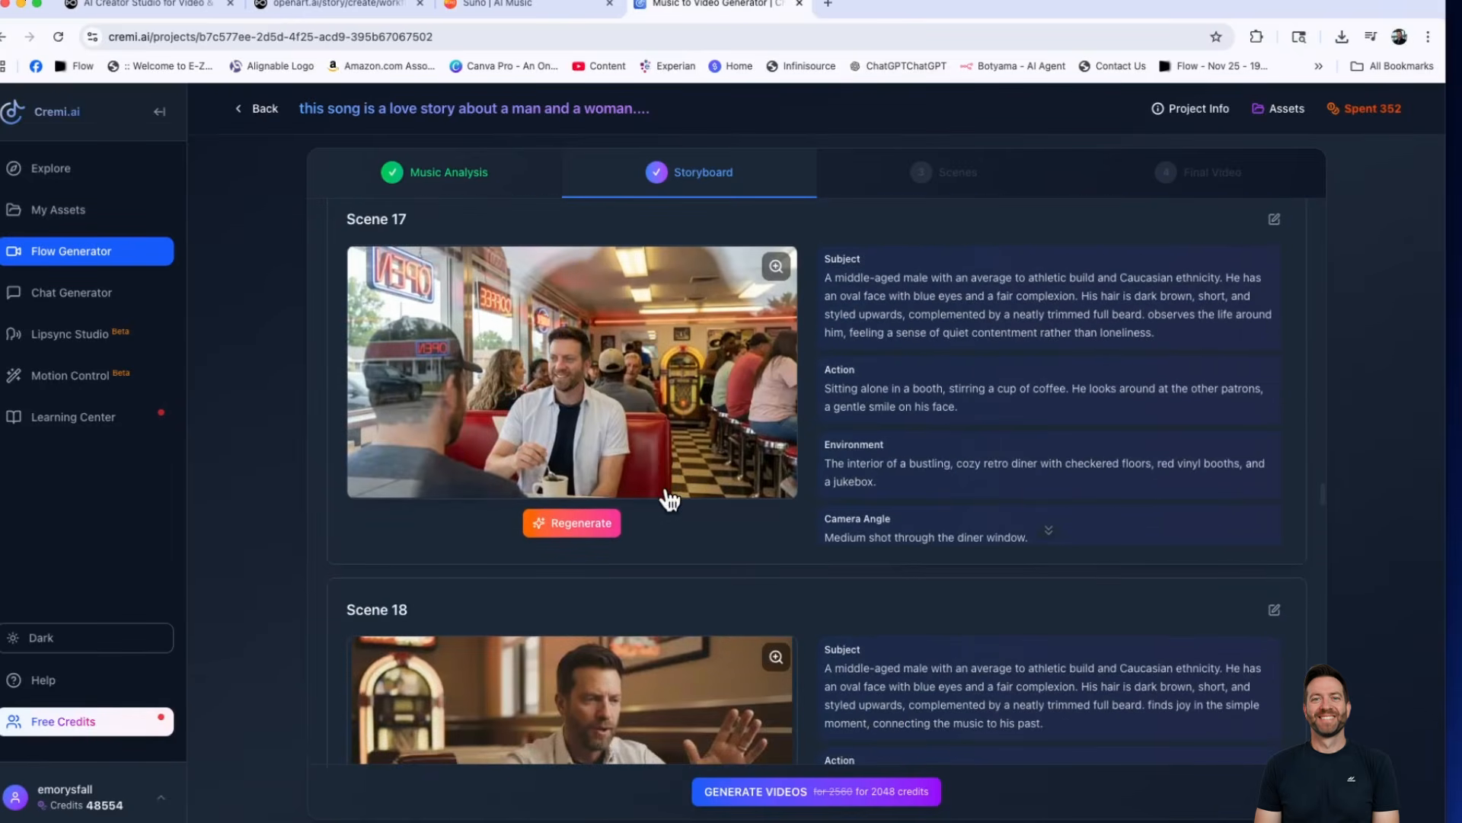
scroll(668, 499, down, 2)
scroll(671, 499, down, 13)
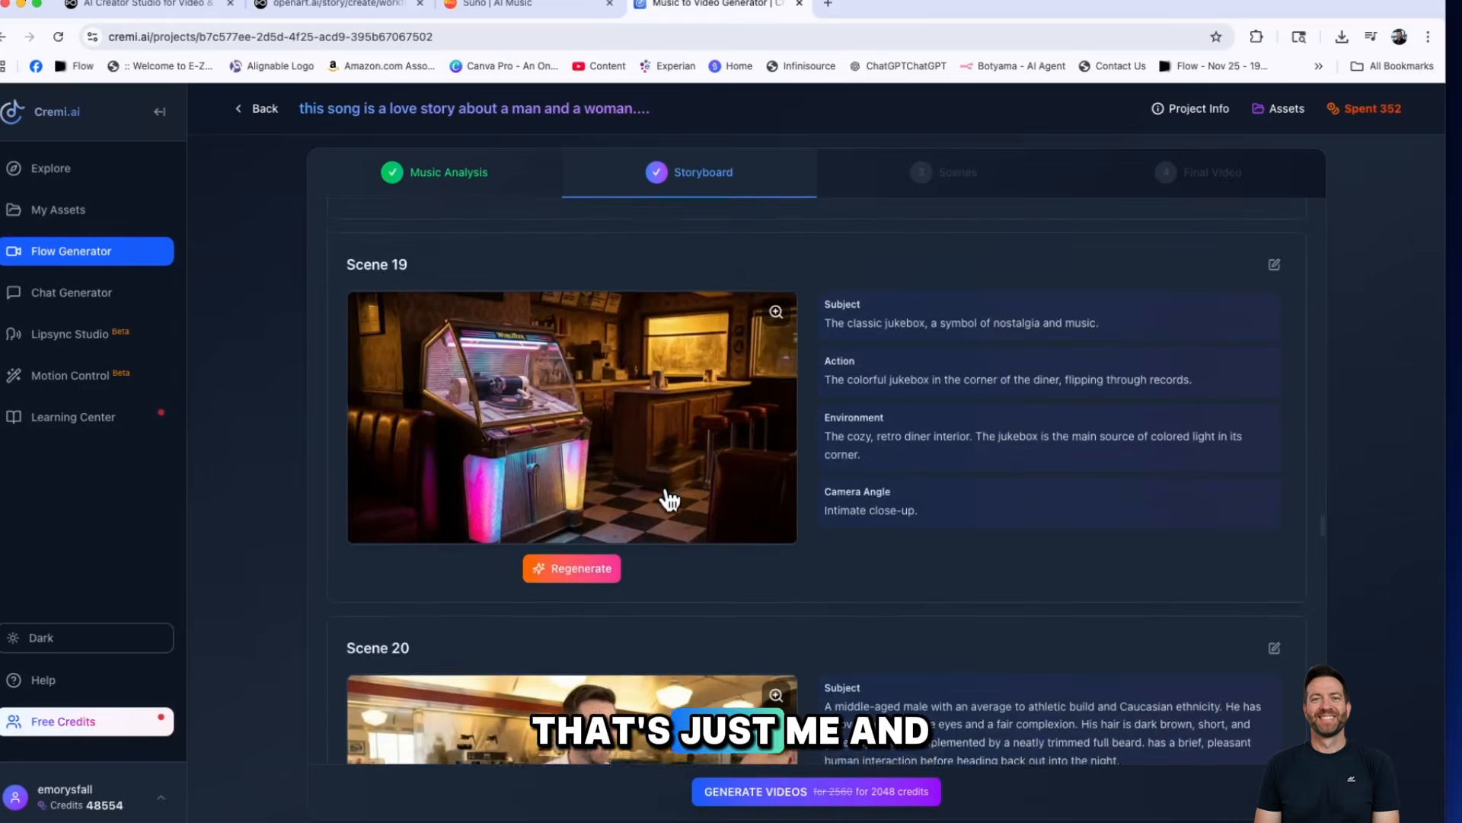
scroll(670, 498, down, 15)
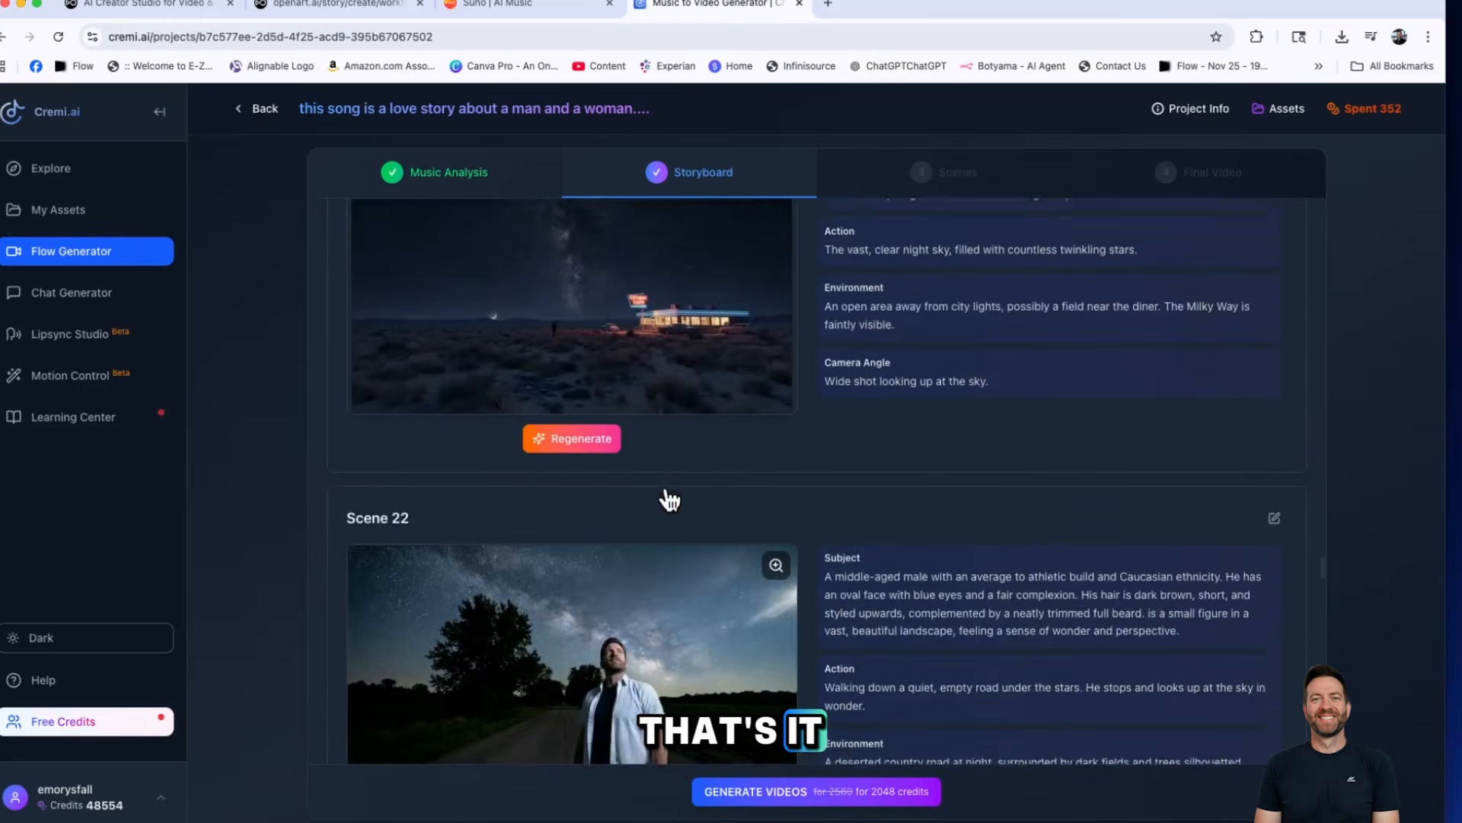
scroll(670, 499, down, 11)
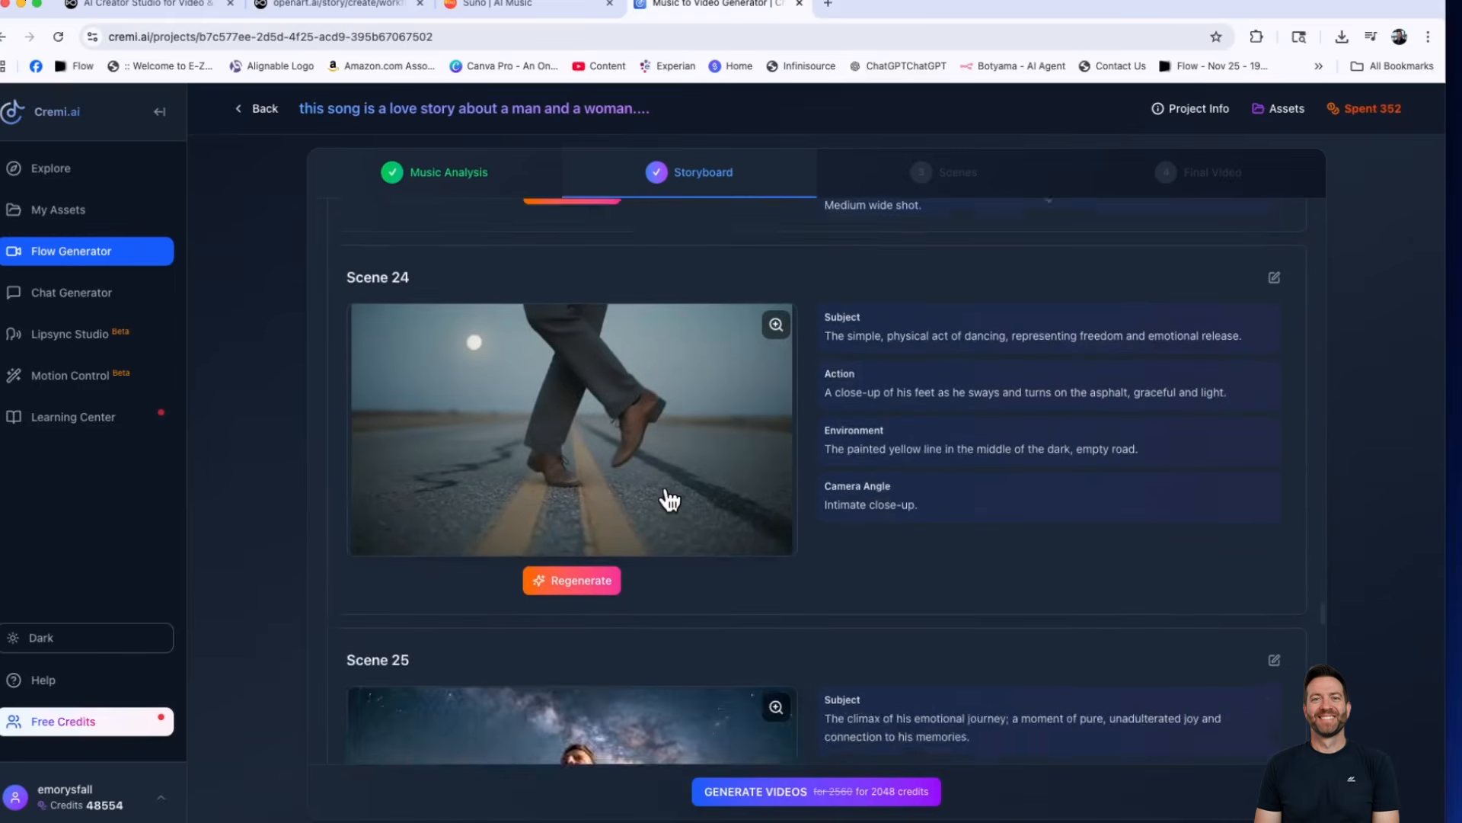
scroll(670, 499, down, 7)
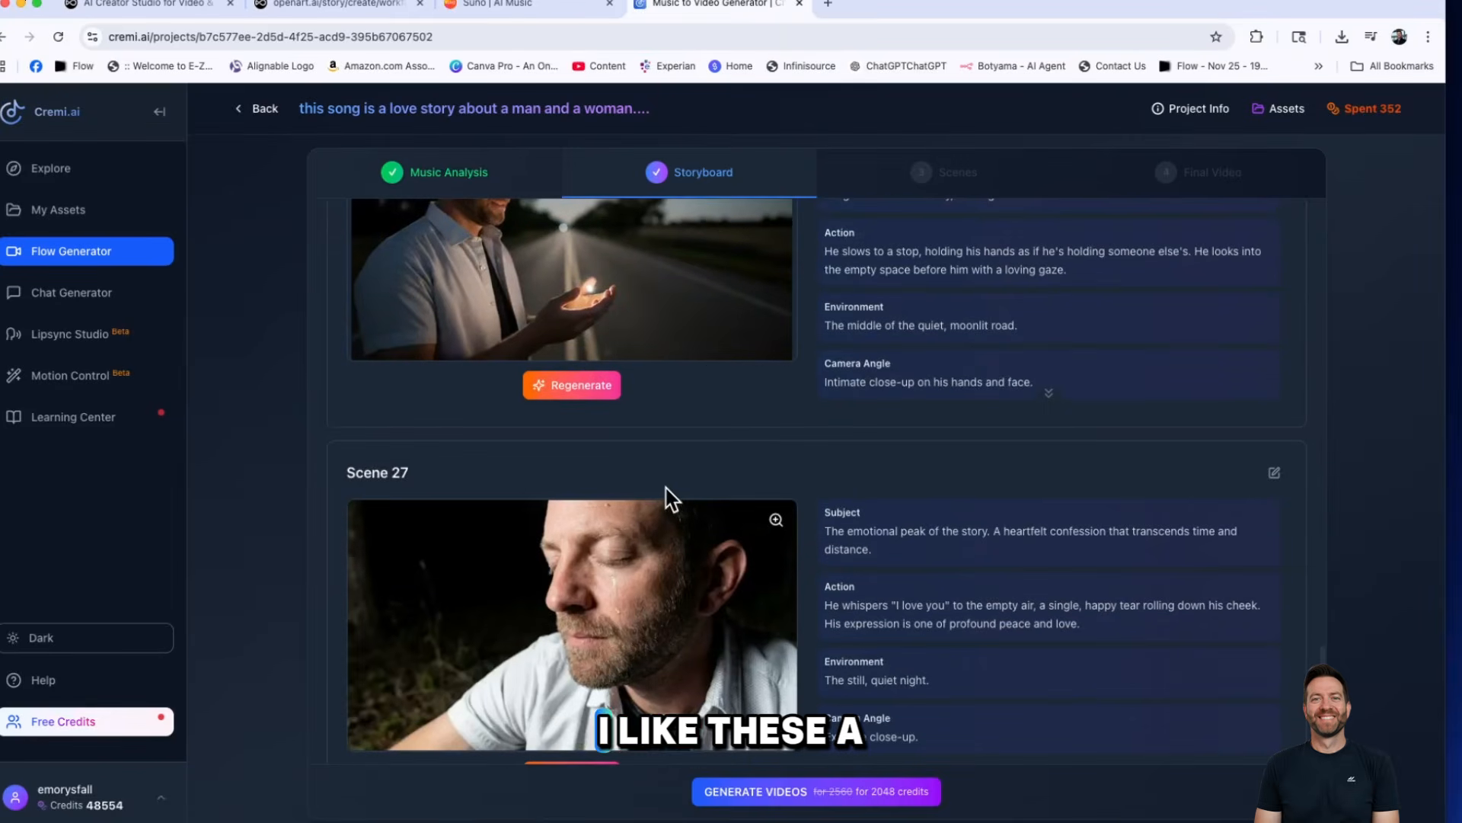
scroll(671, 499, down, 10)
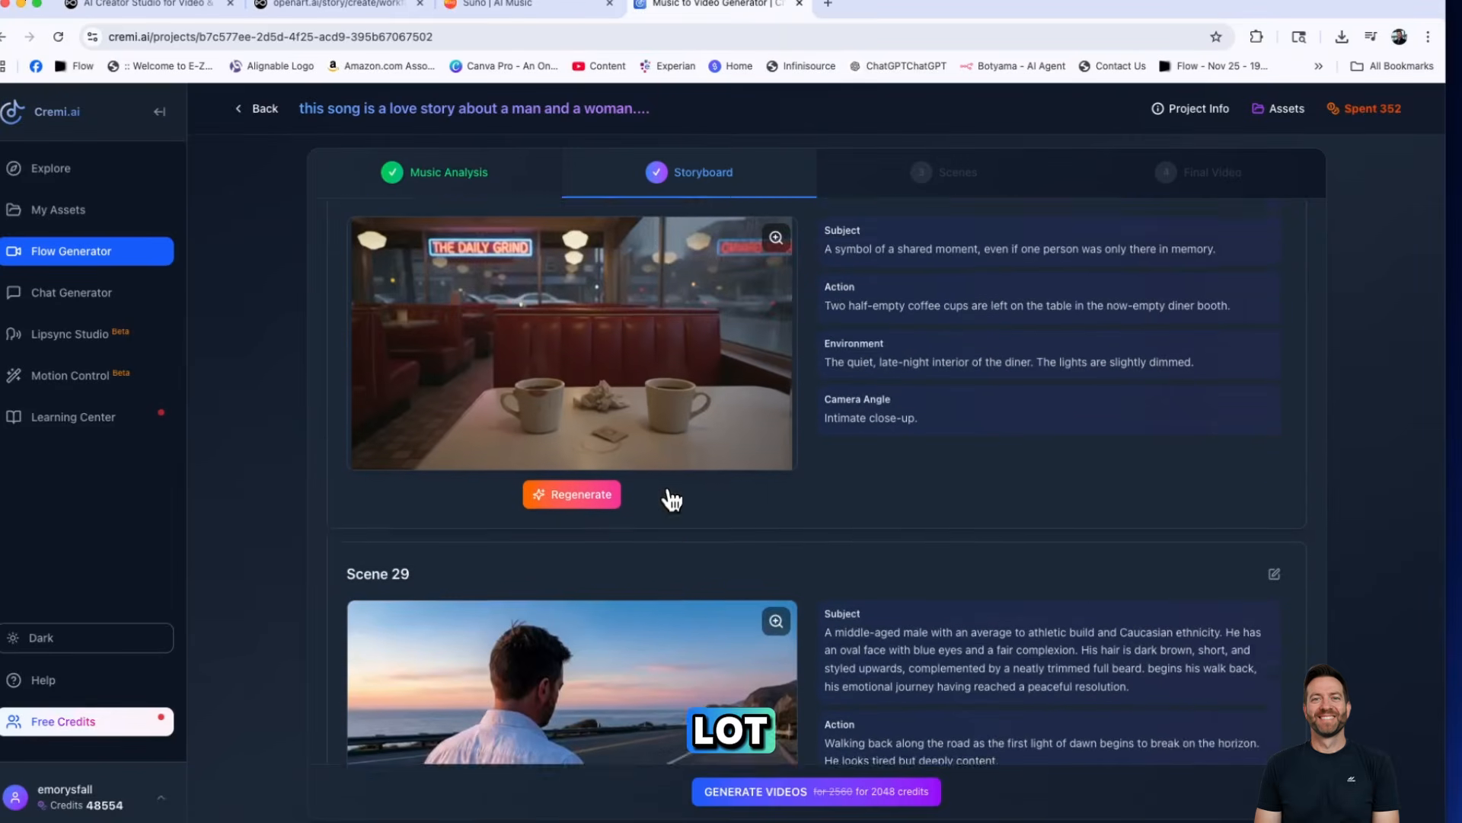
scroll(671, 498, down, 12)
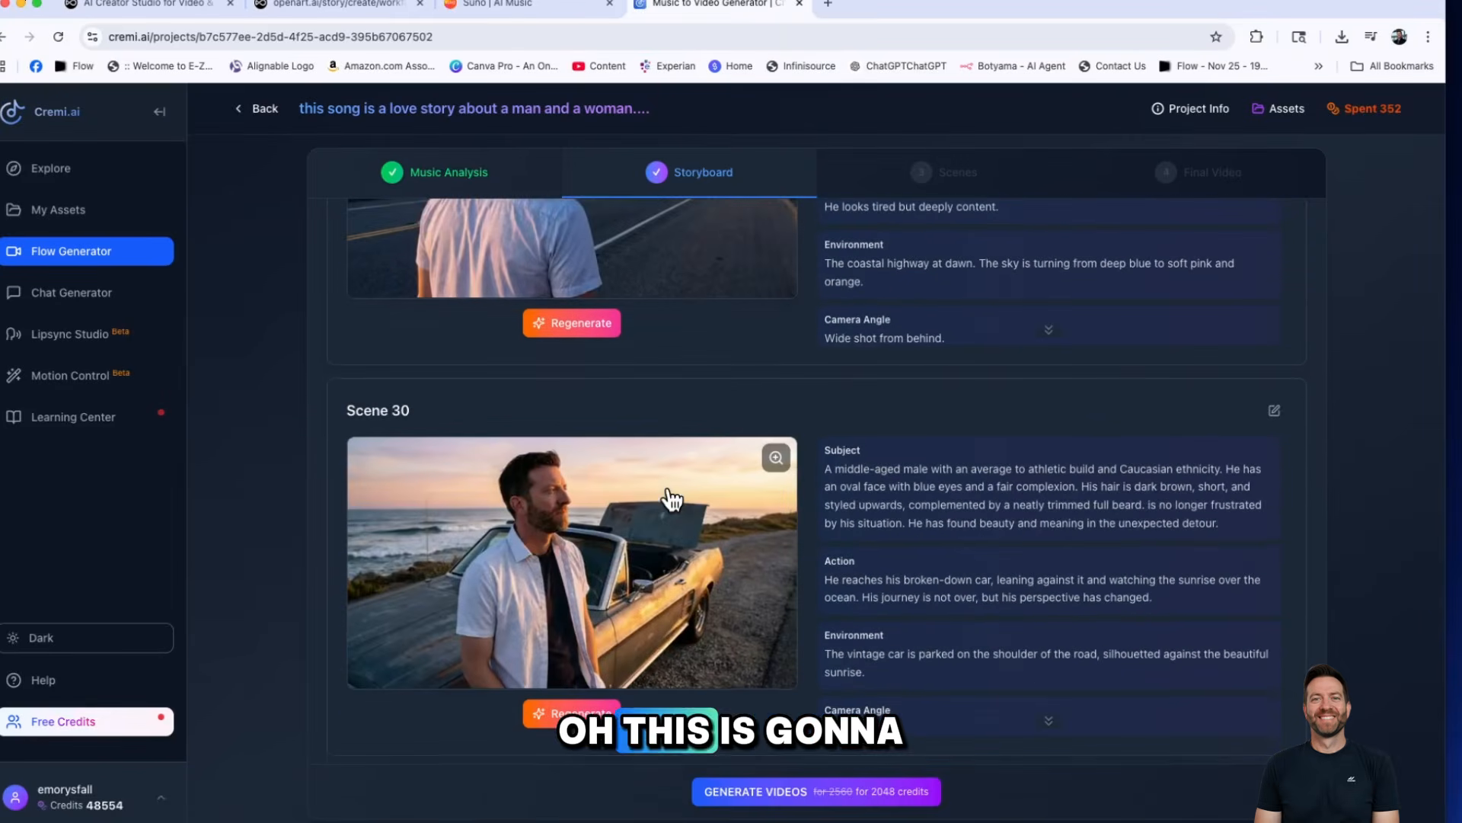
scroll(670, 499, down, 5)
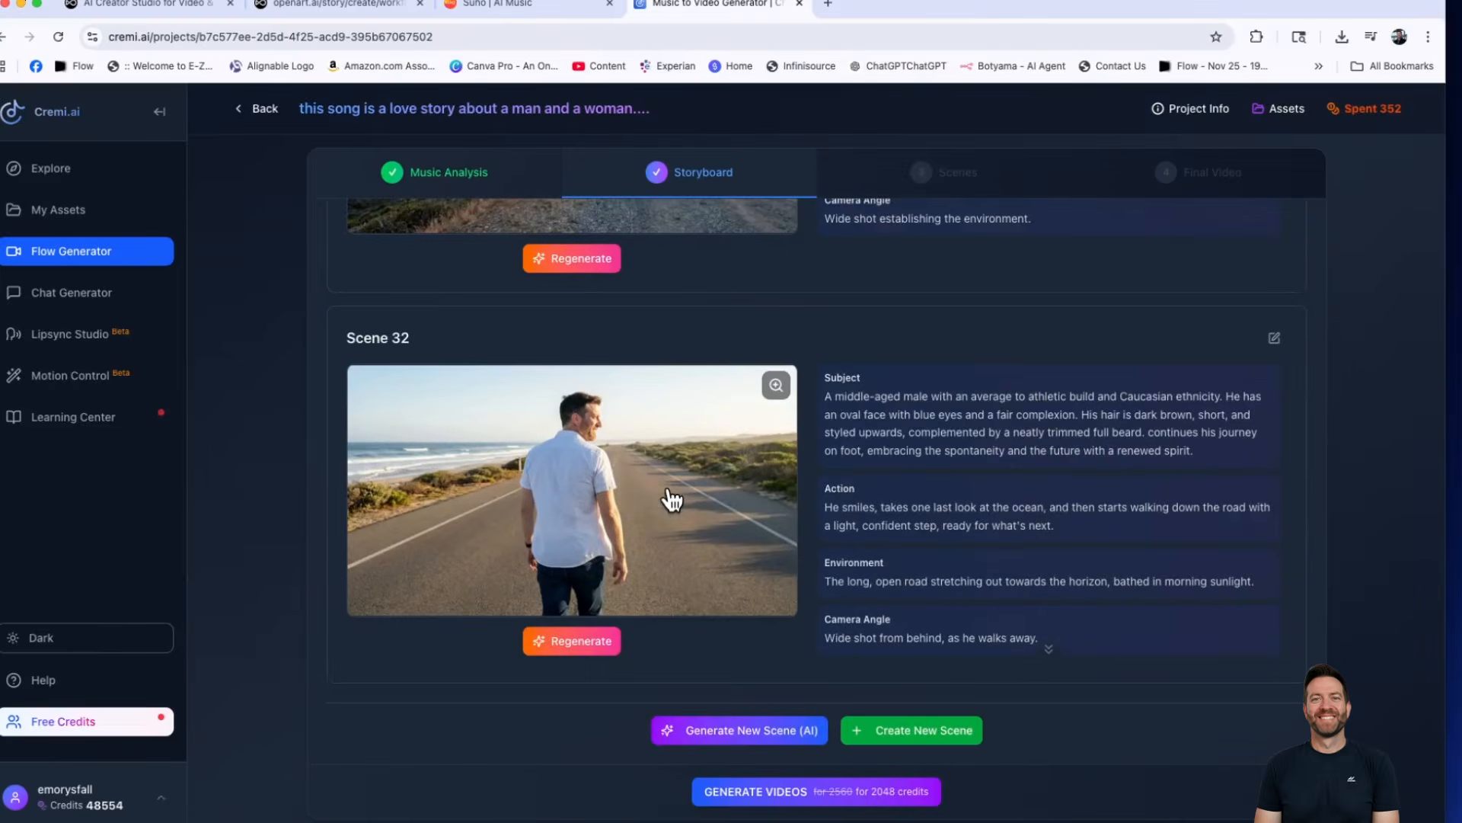
Regenerate the Scene 7 storyboard image that shows the man twice beside the broken-down car
scroll(670, 497, up, 20)
scroll(685, 491, up, 20)
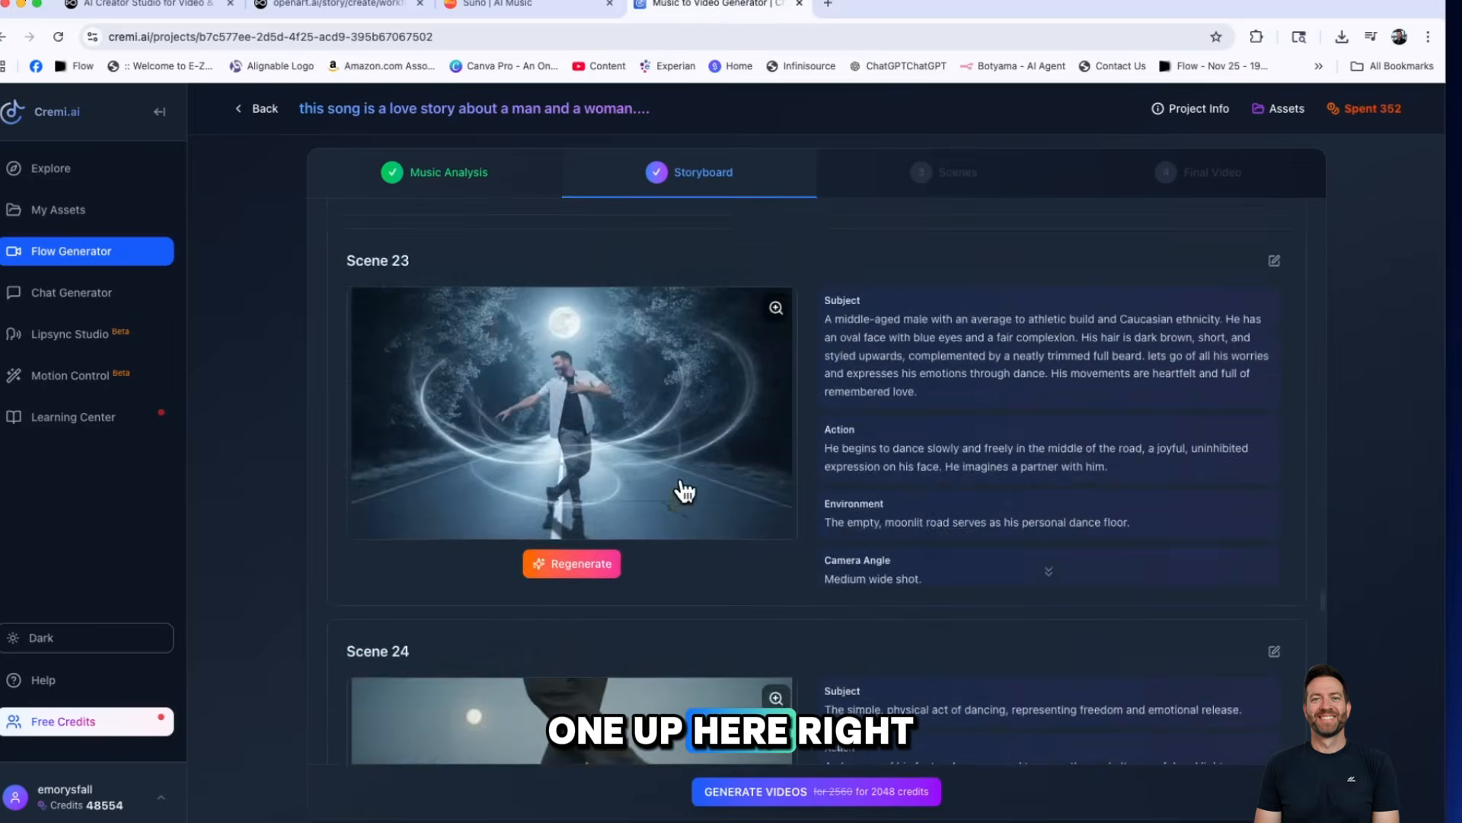
scroll(680, 480, up, 20)
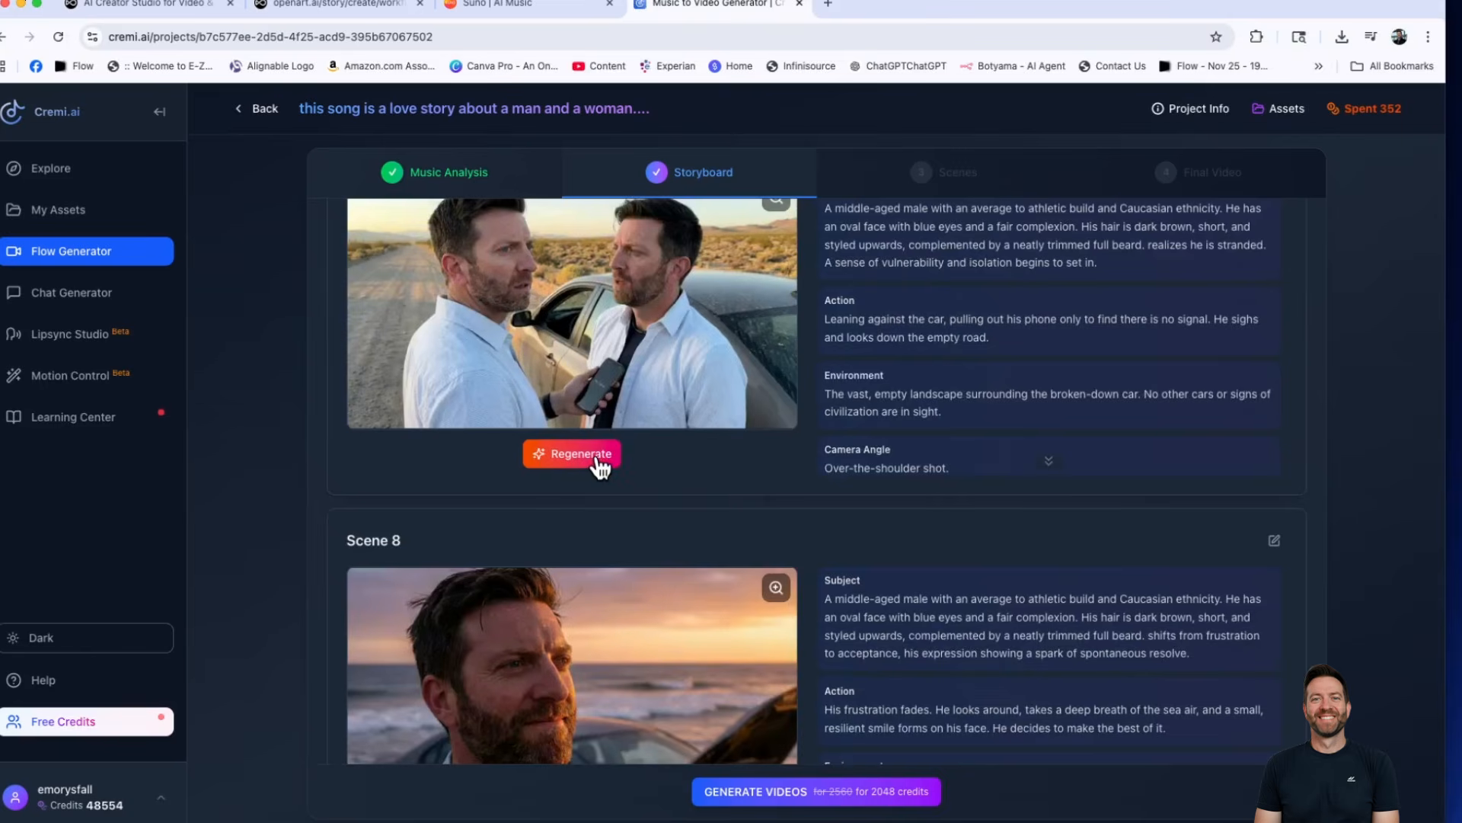
click(601, 457)
Recheck the storyboard scenes and generate the videos from them
scroll(772, 405, down, 20)
scroll(772, 406, up, 6)
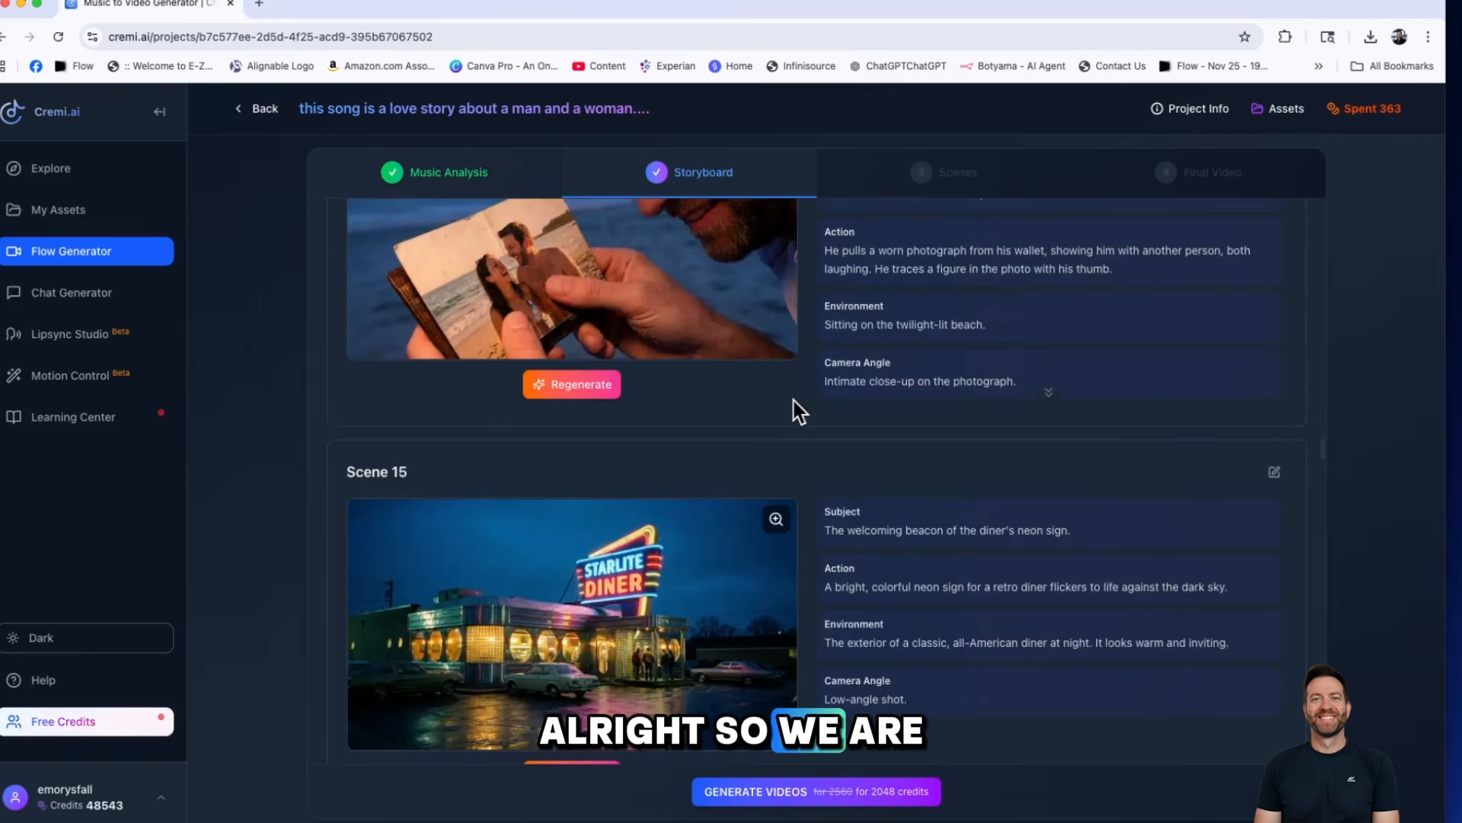
scroll(802, 407, up, 1)
scroll(805, 404, up, 20)
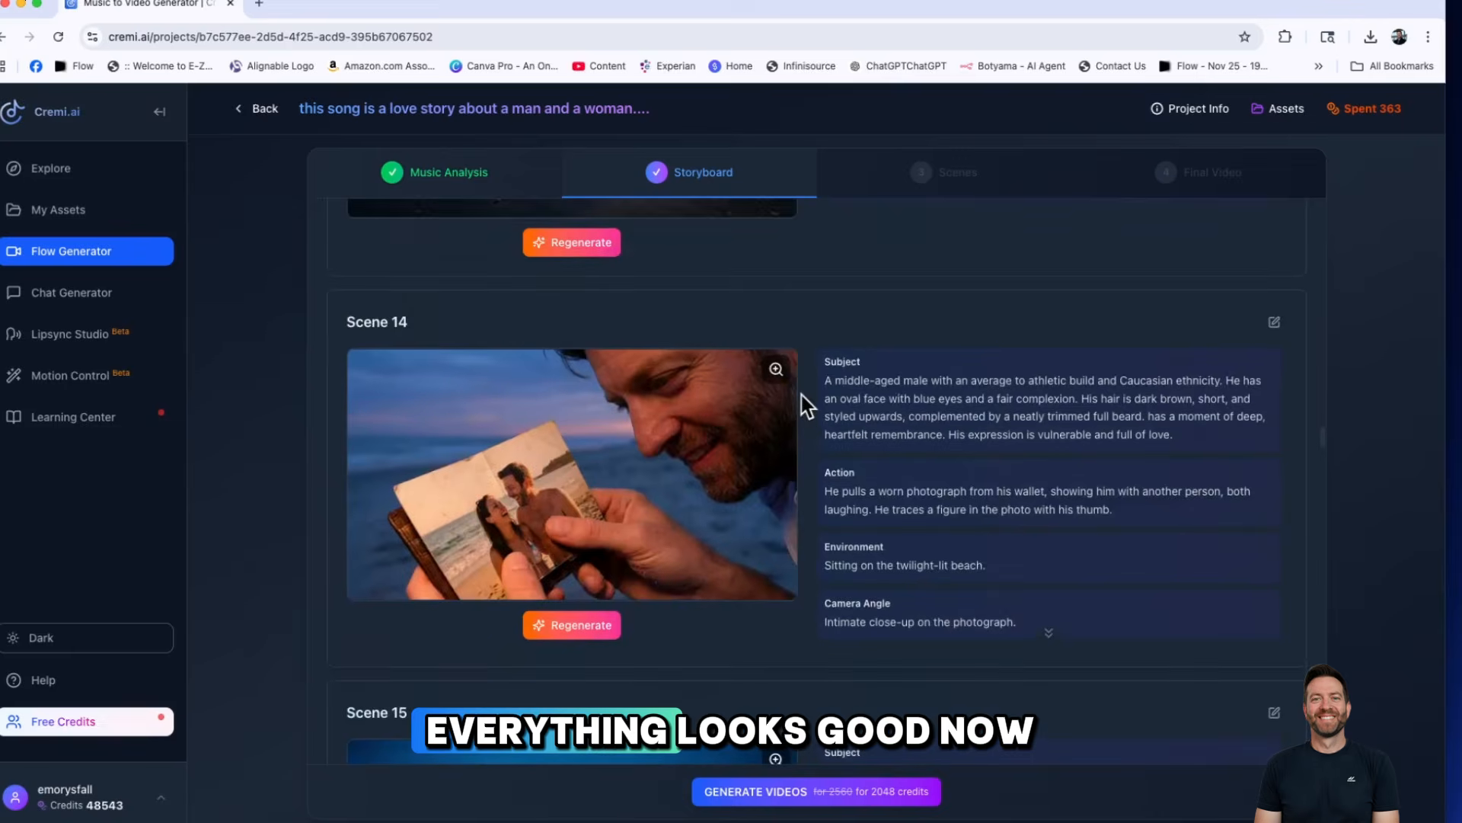
scroll(806, 406, down, 20)
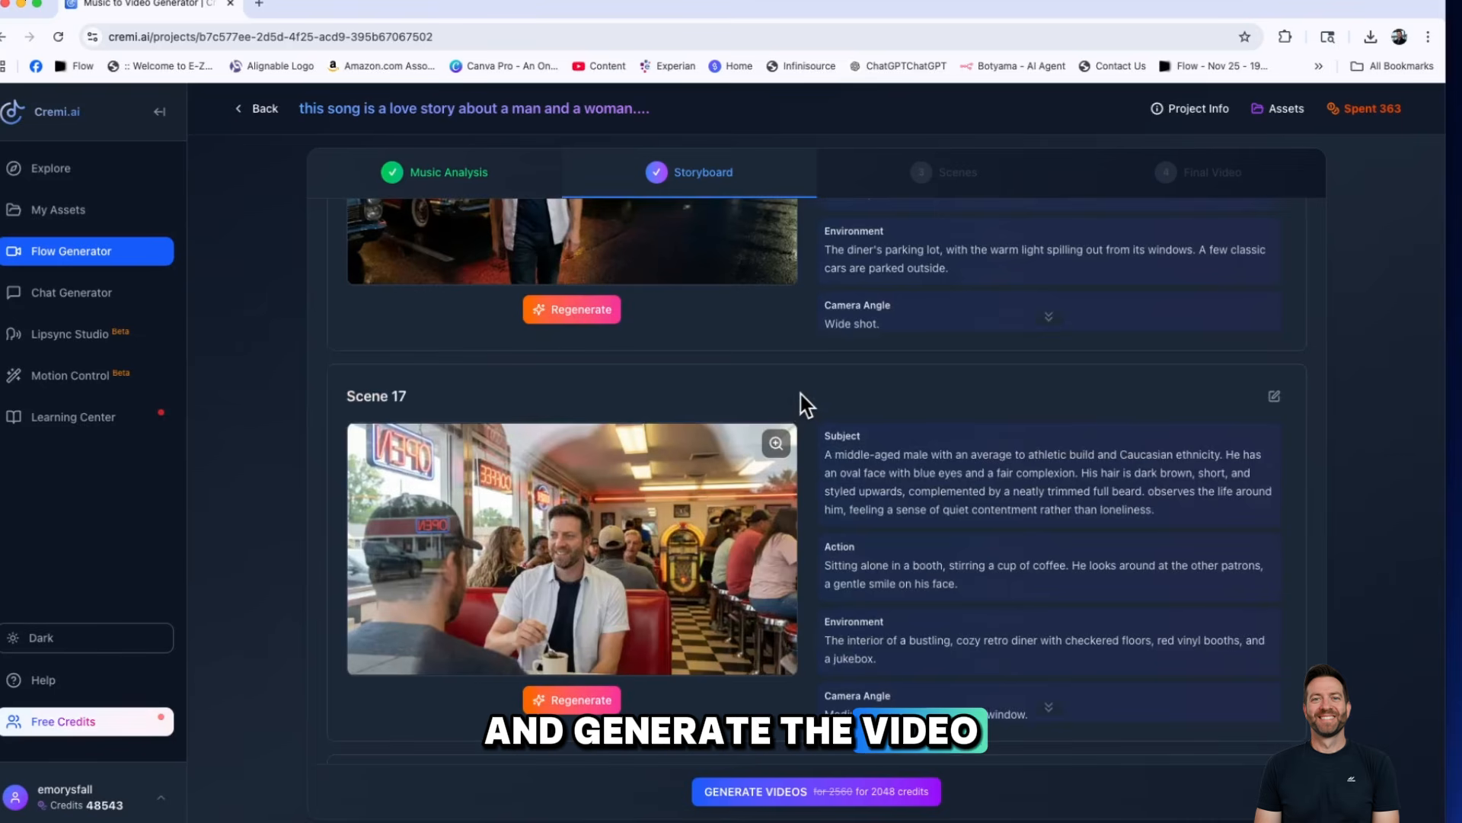
click(876, 792)
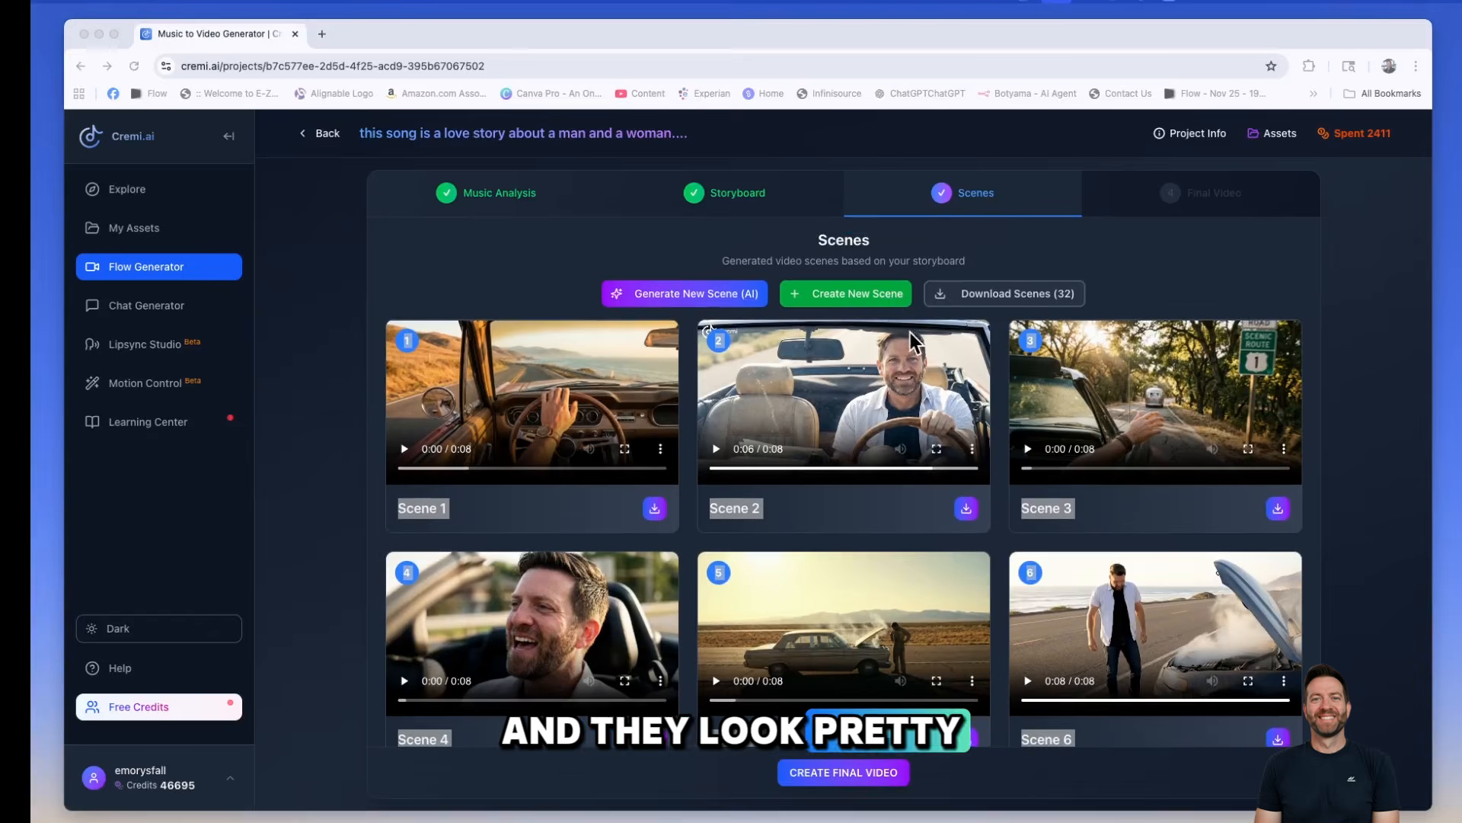
Look through all the generated scene clips and create the final video from them
scroll(911, 332, down, 6)
scroll(912, 333, down, 13)
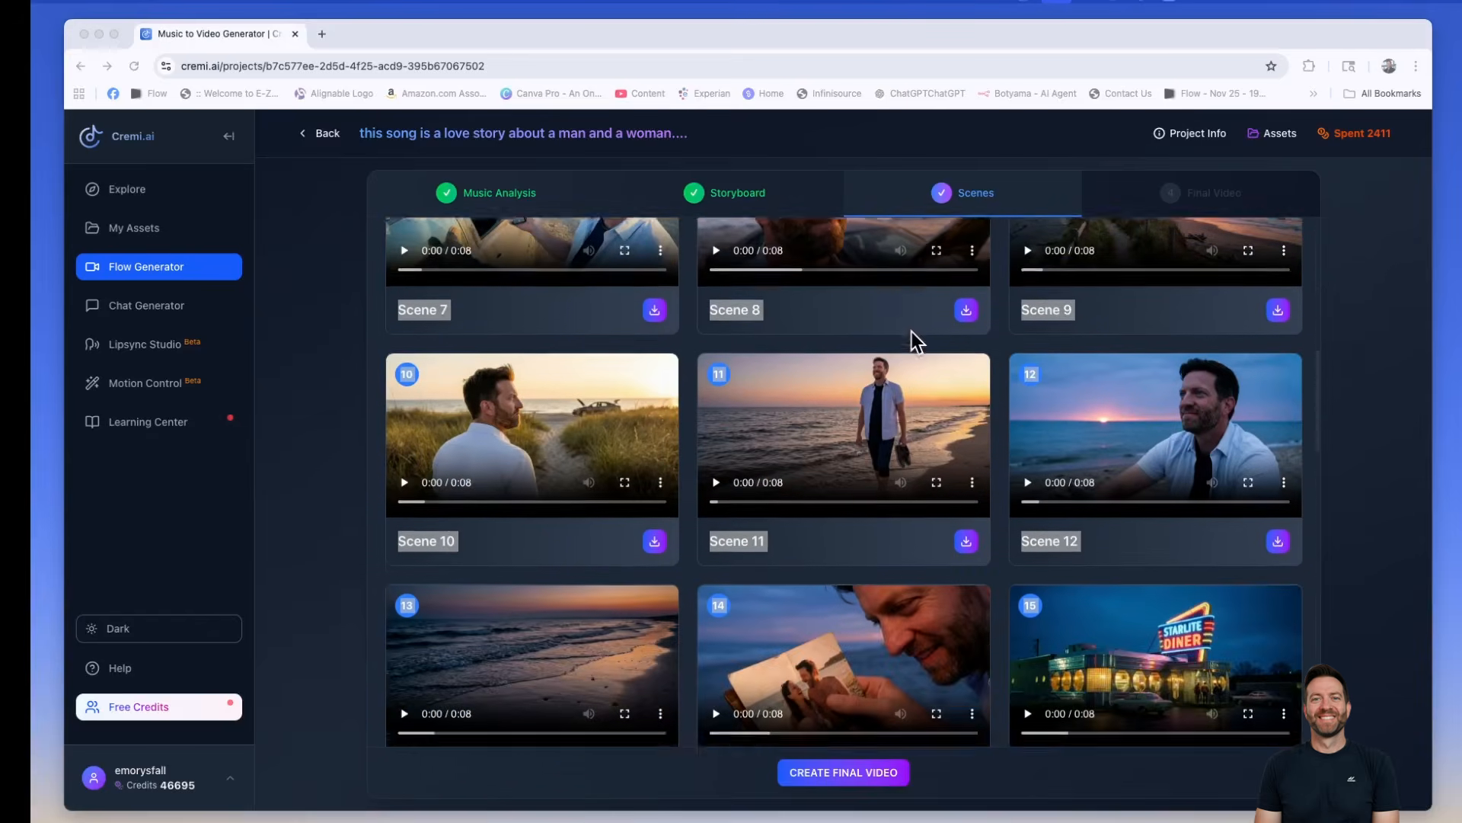
scroll(912, 331, down, 8)
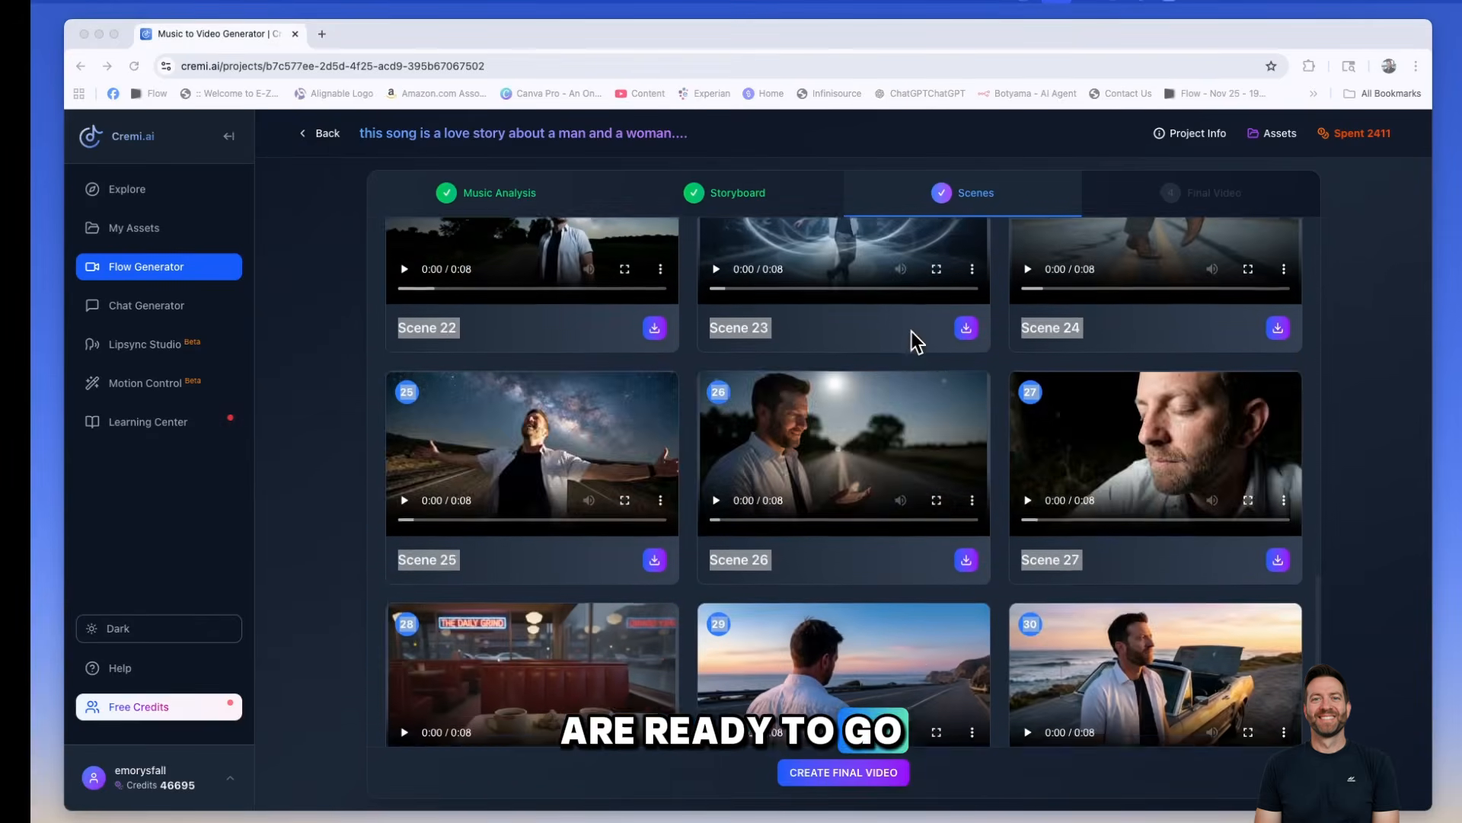
scroll(912, 331, up, 18)
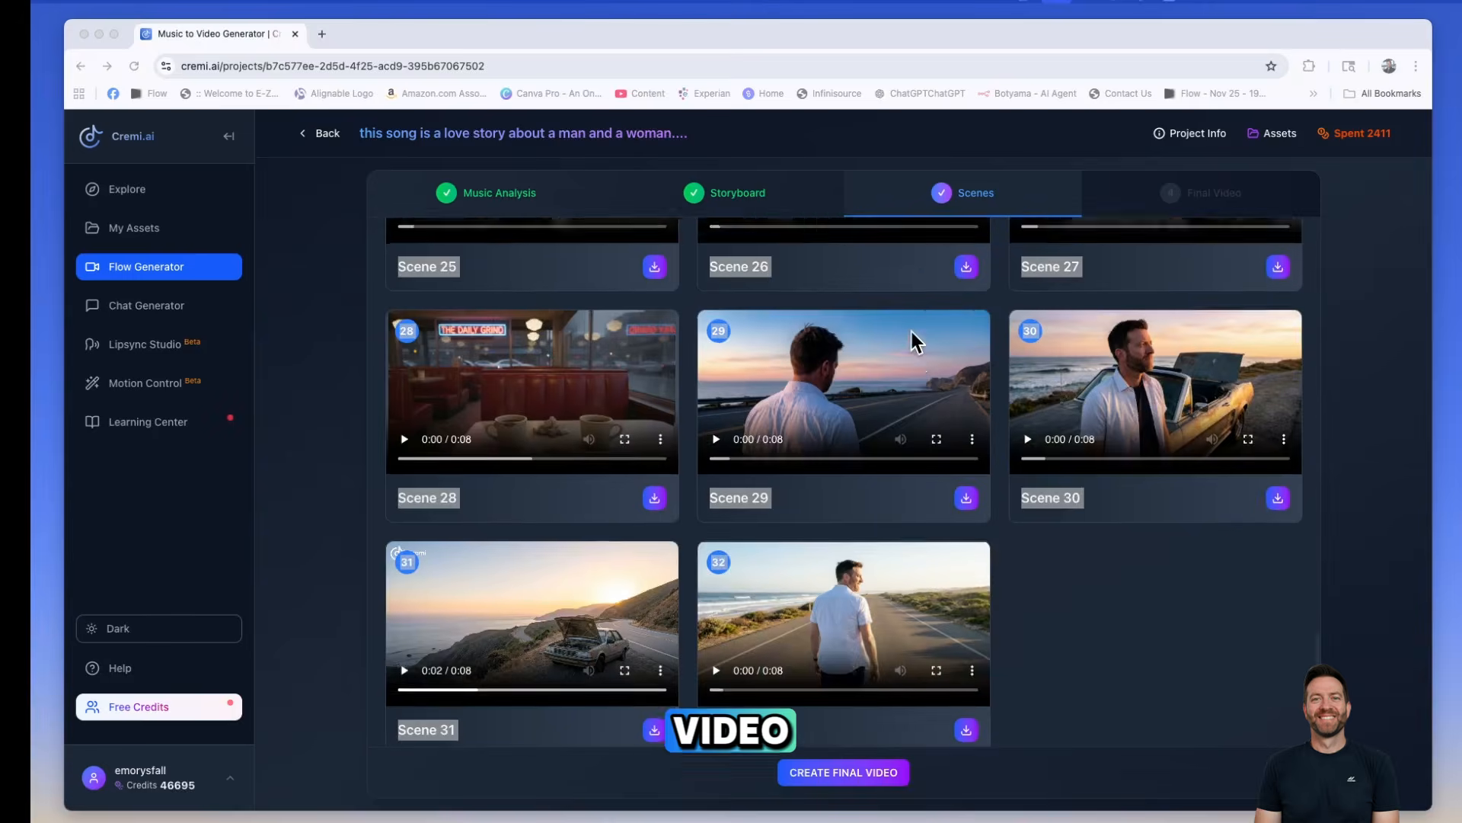
scroll(912, 331, up, 7)
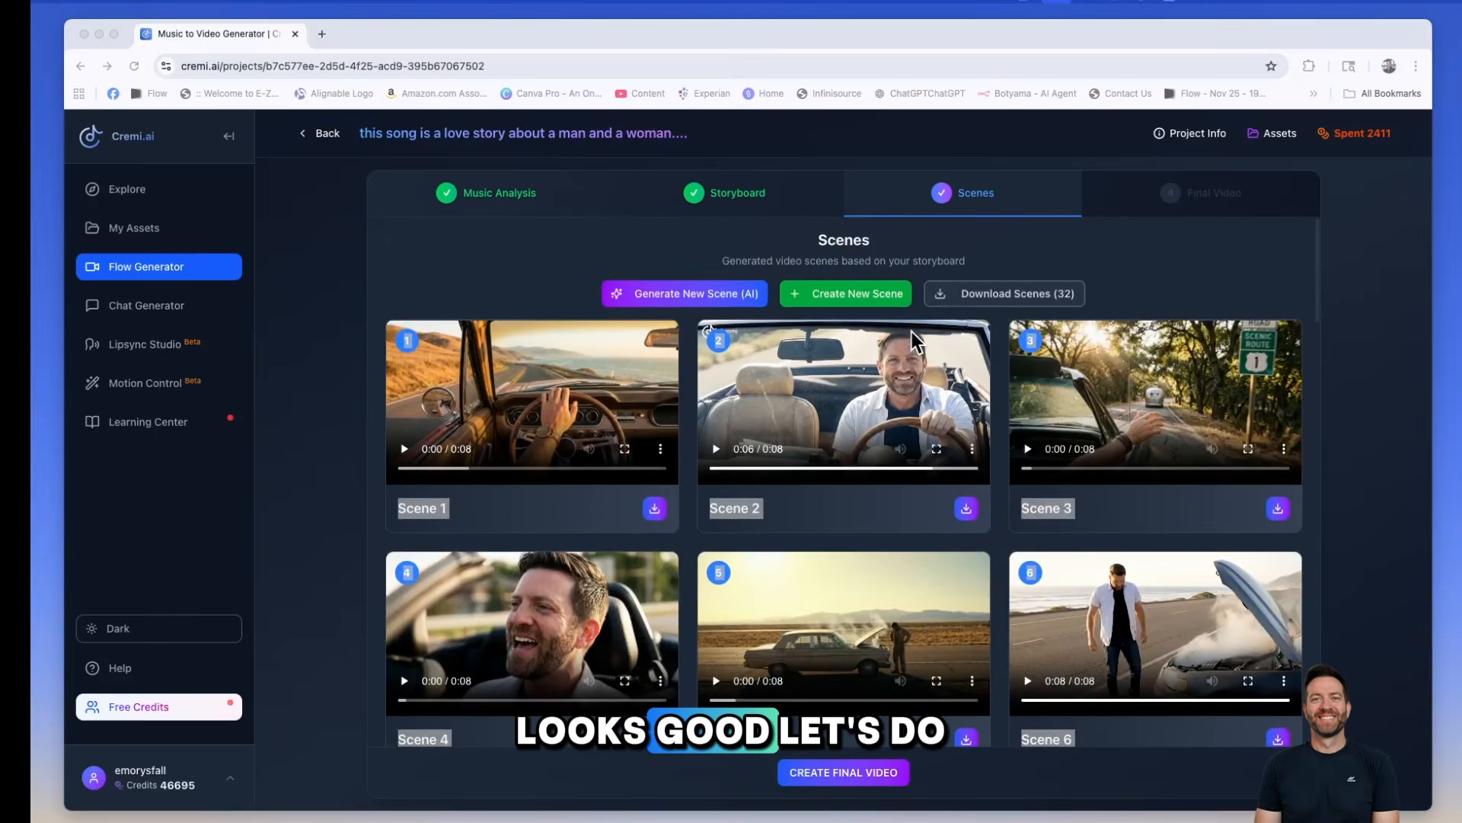
click(843, 772)
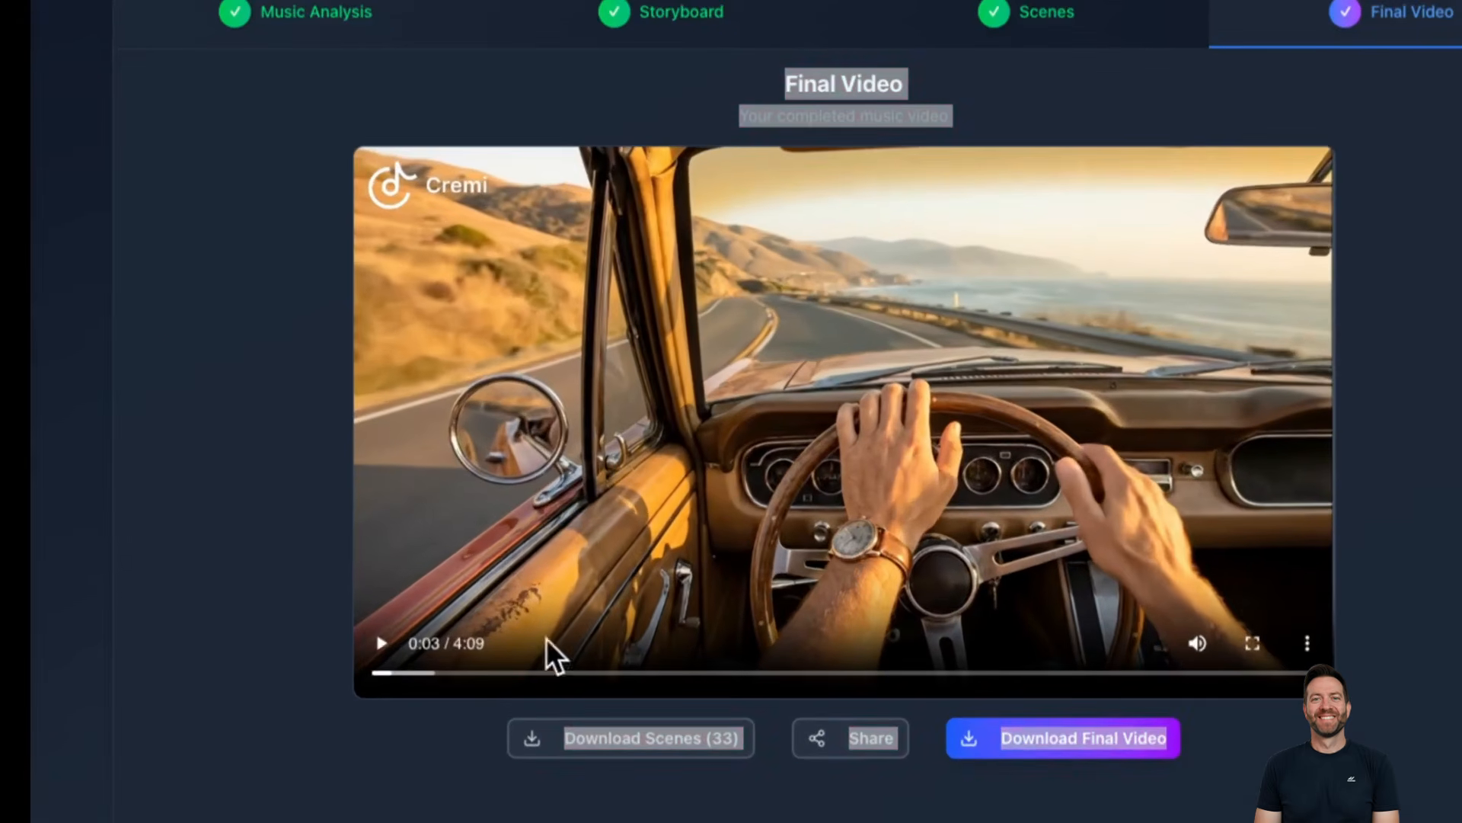
Play the completed music video through to its end and download the final video
click(498, 615)
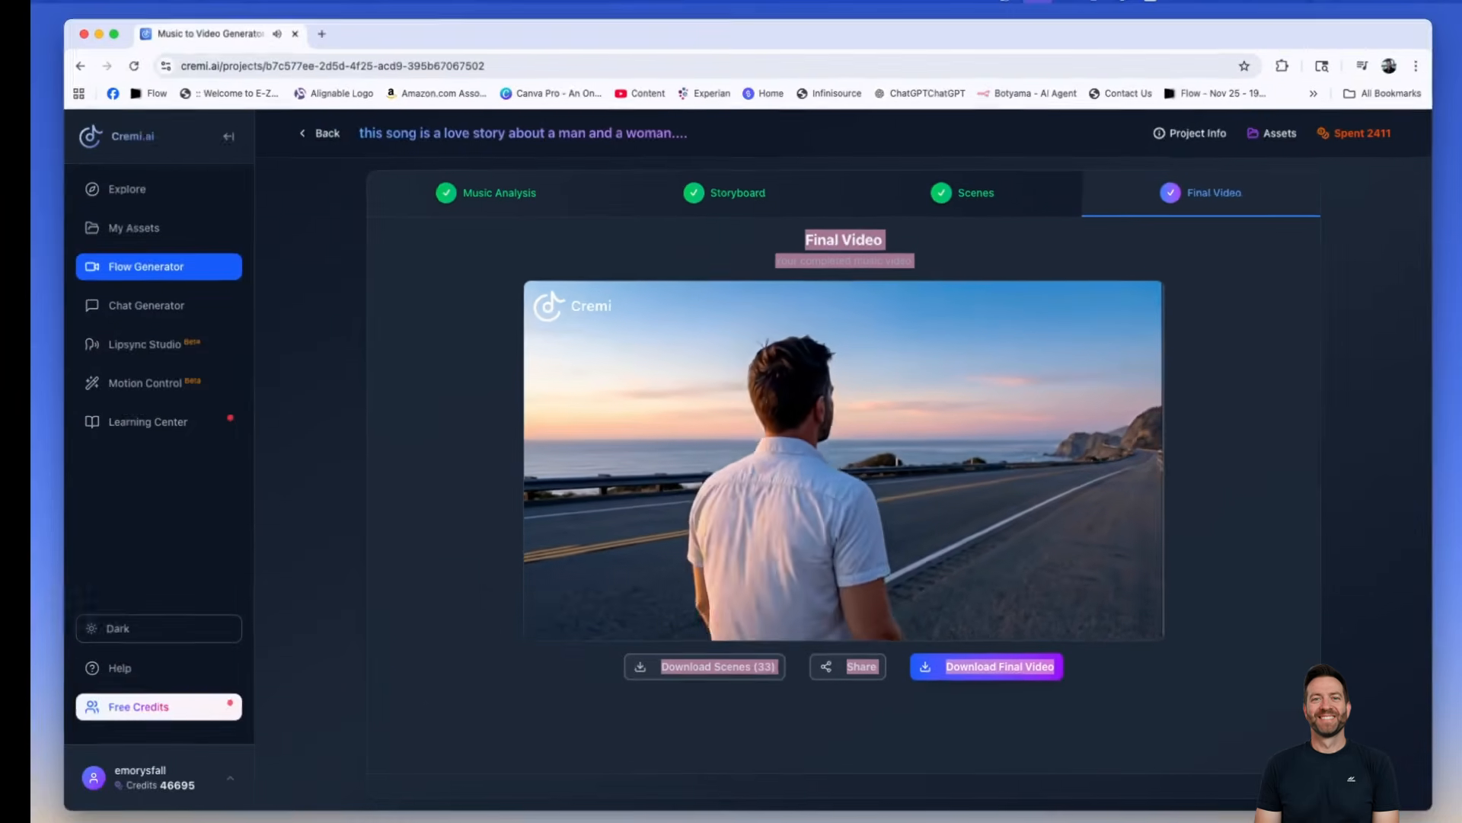
mouse_move(827, 382)
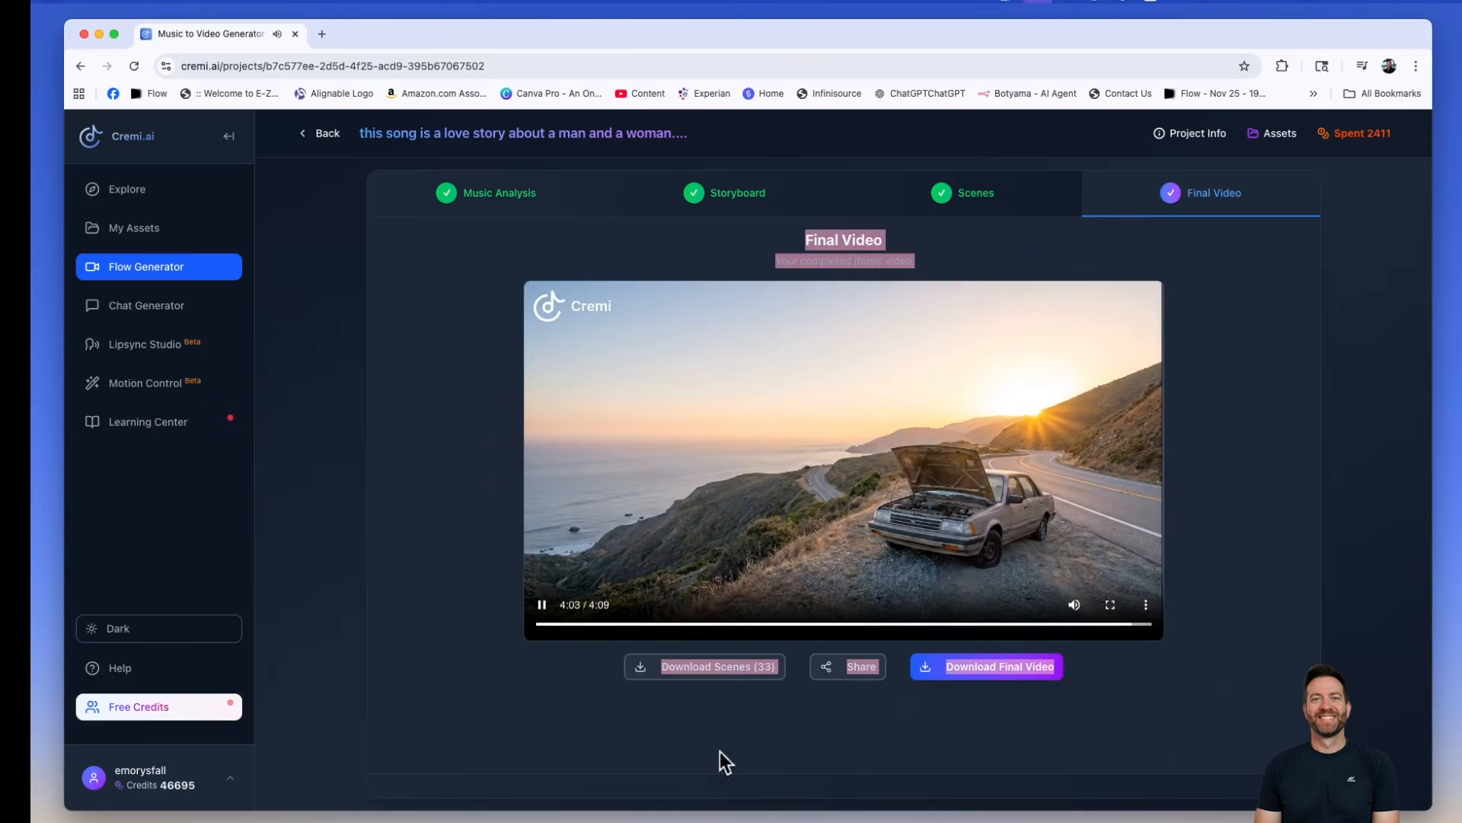
click(931, 667)
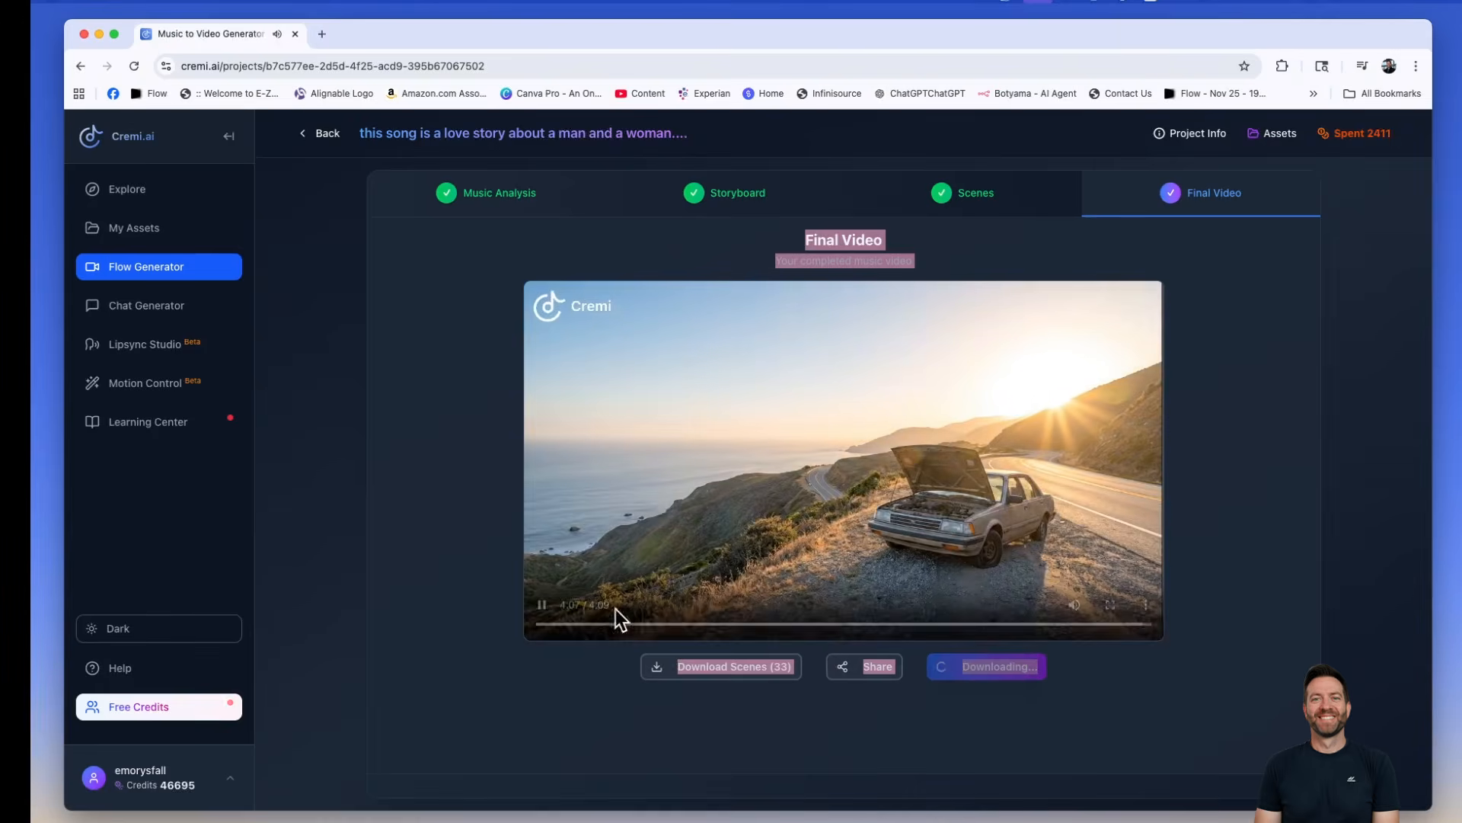
click(542, 606)
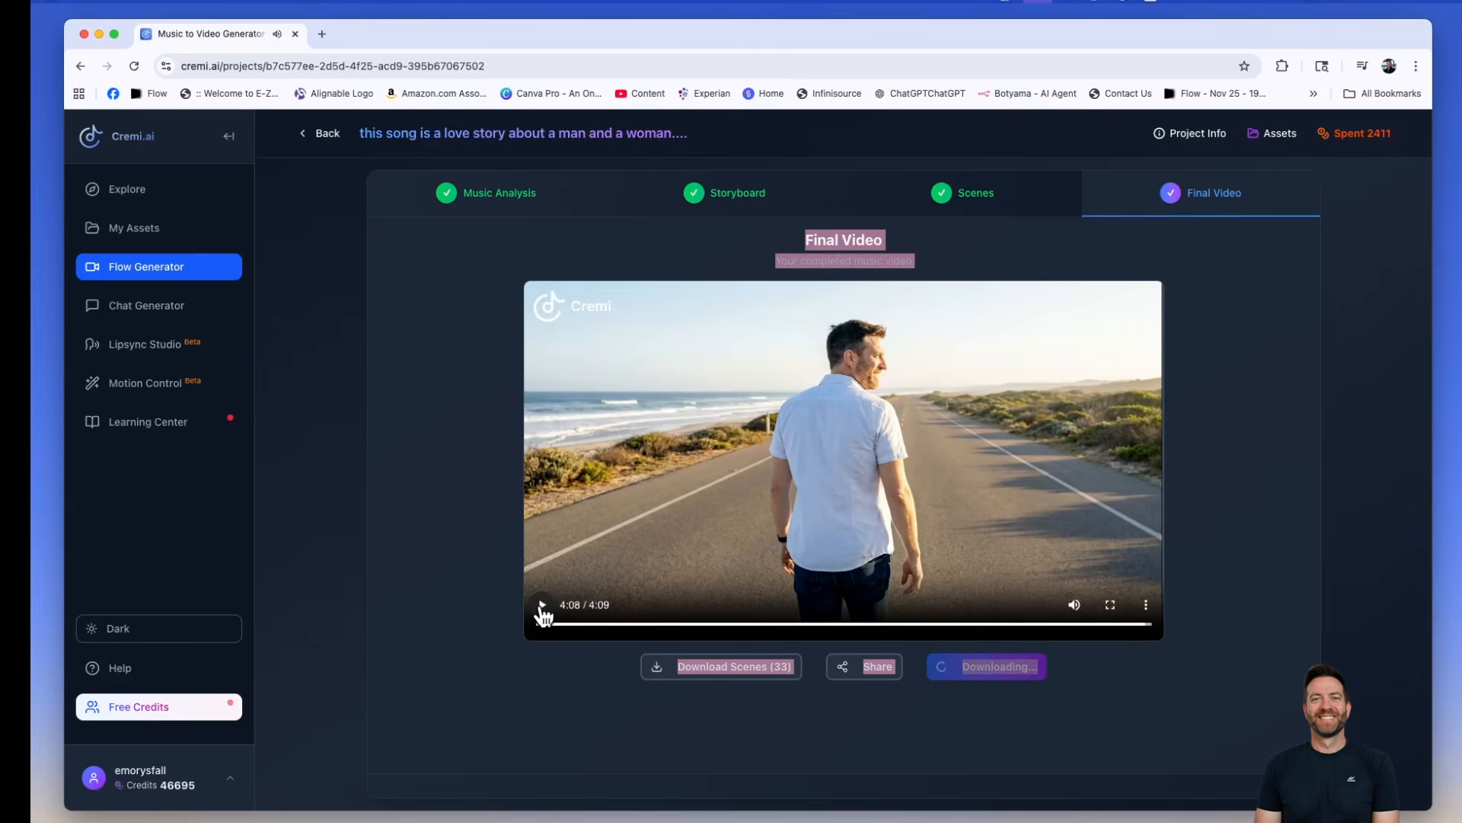
click(542, 606)
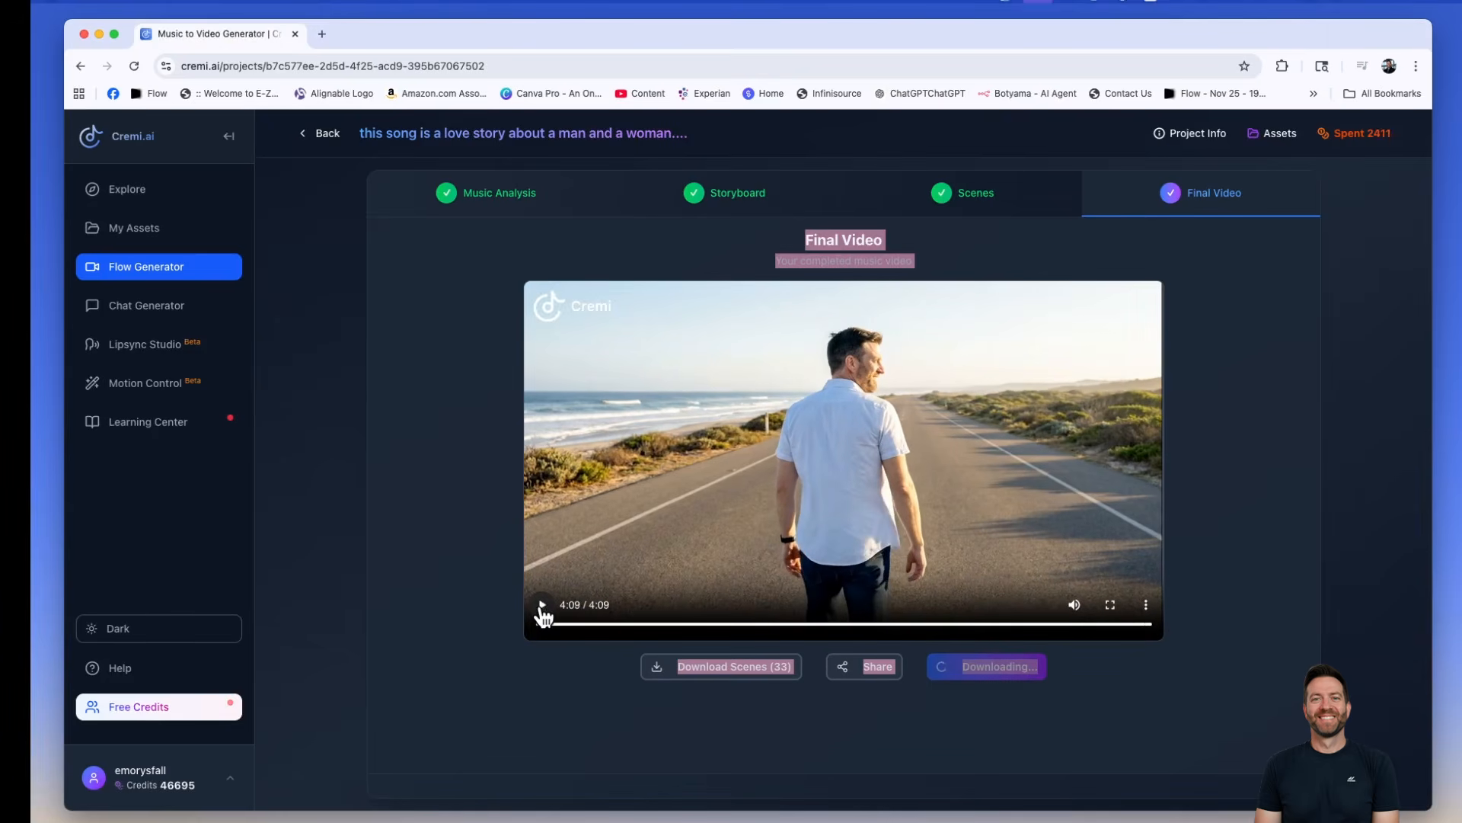